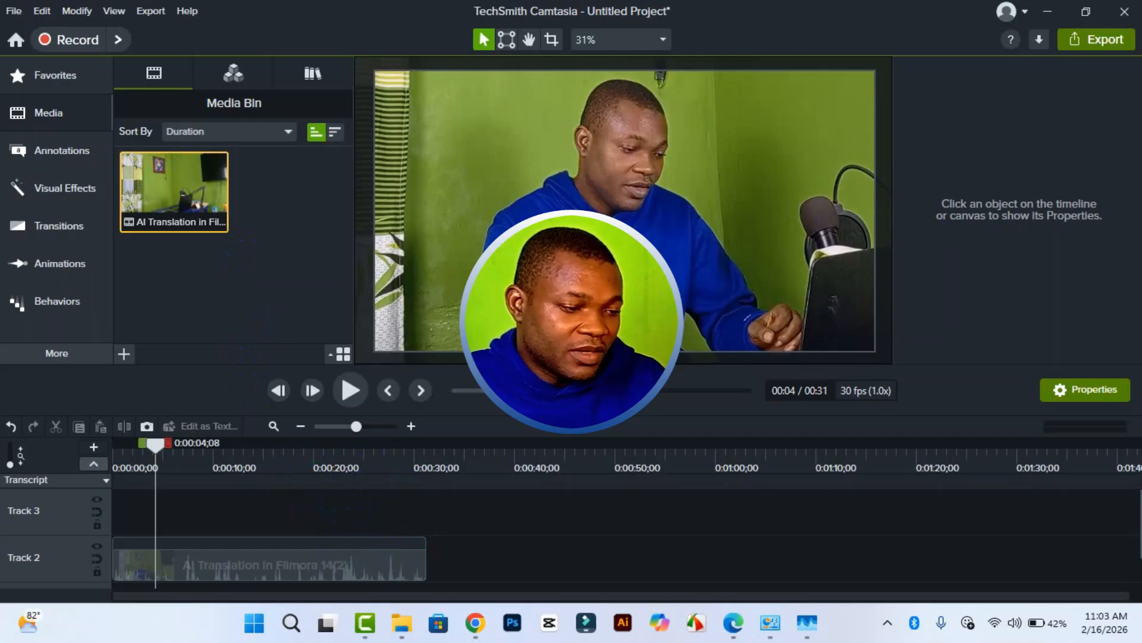
Place the playhead at 0:00:02;26 and browse the callout annotations in the User, Abstract and Basic styles
{"action": "left_click_drag", "start_coordinate": [155, 447], "coordinate": [329, 481]}
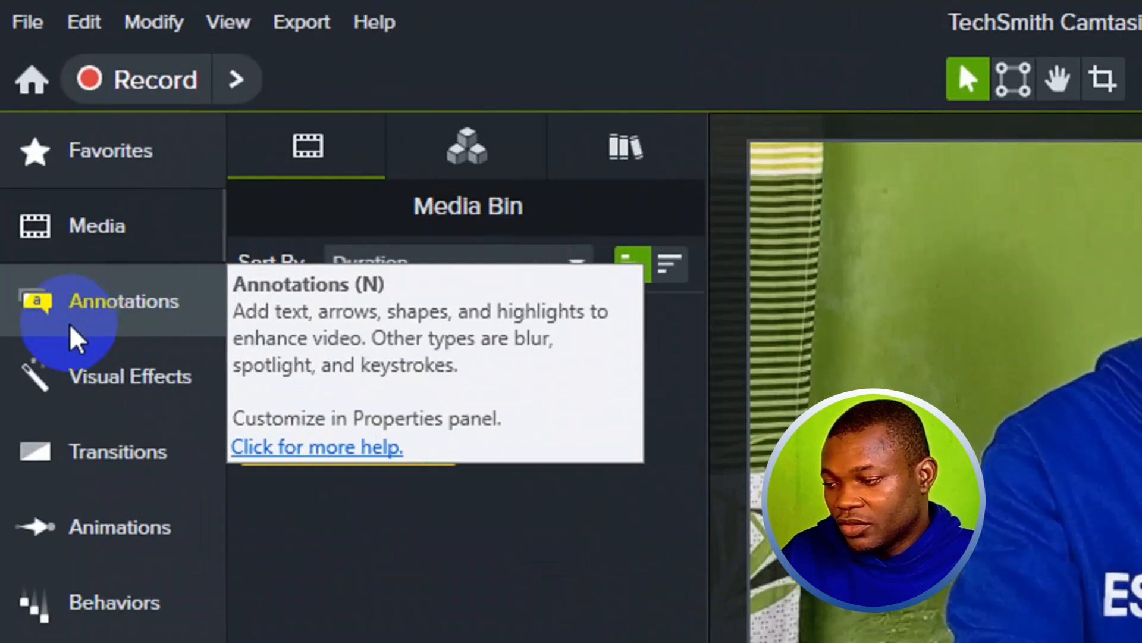
{"action": "left_click", "coordinate": [70, 327]}
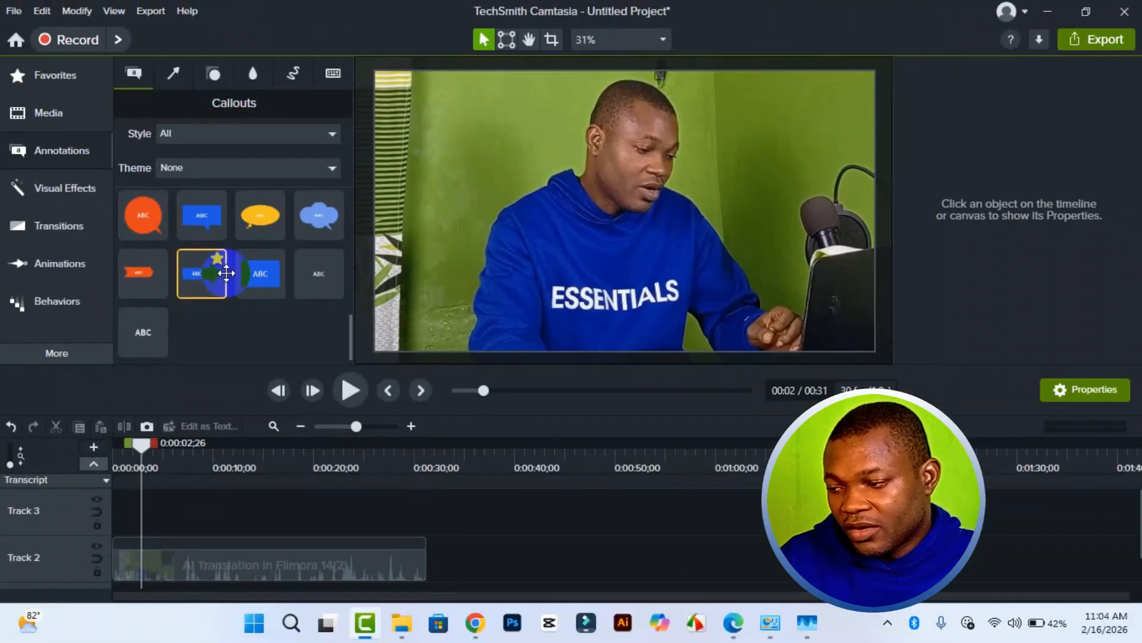
{"action": "left_click", "coordinate": [270, 137]}
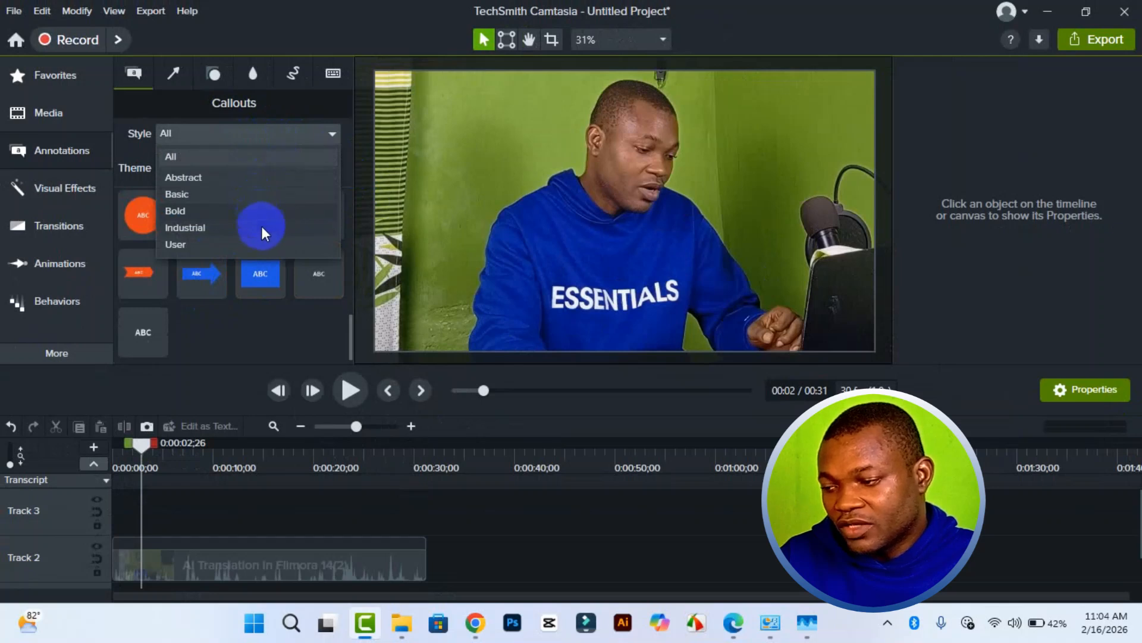
{"action": "left_click", "coordinate": [256, 243]}
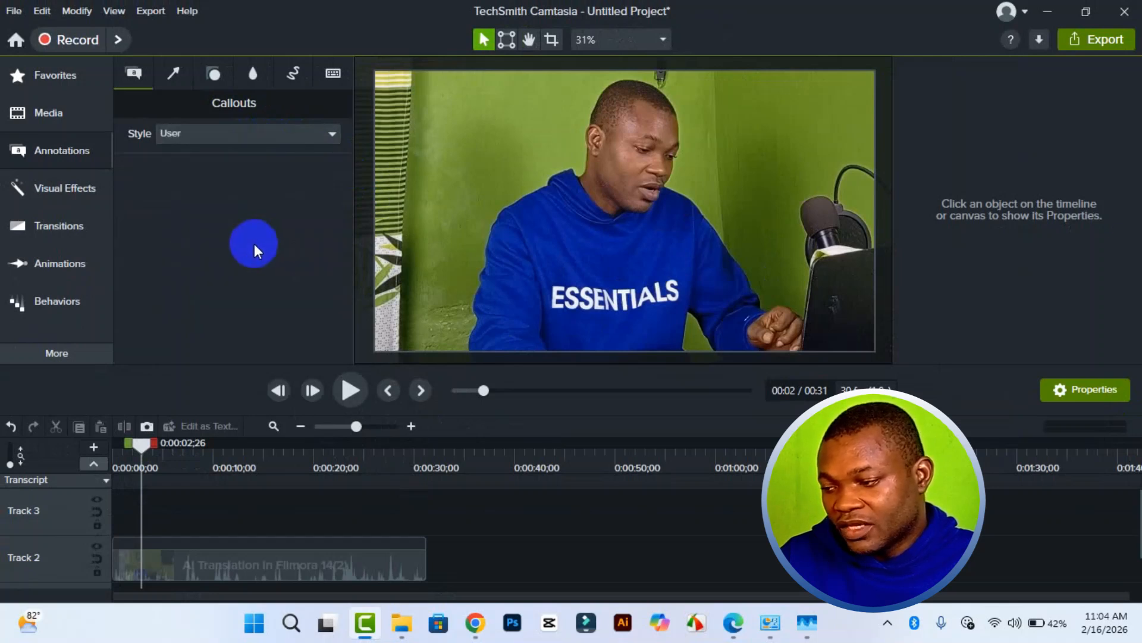
{"action": "left_click", "coordinate": [258, 140]}
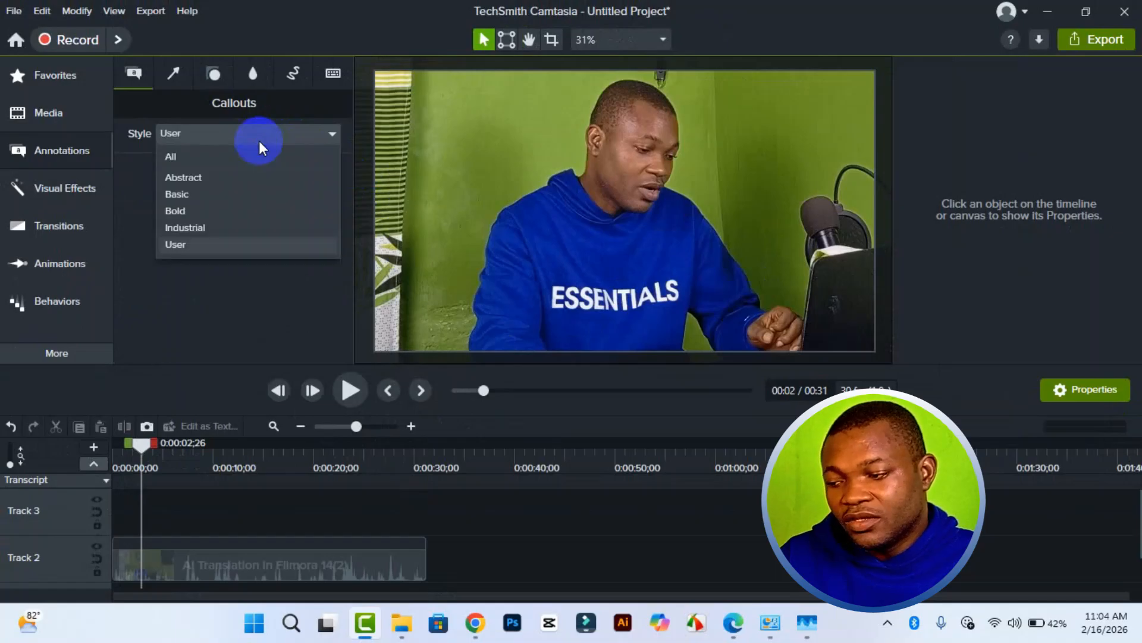
{"action": "left_click", "coordinate": [241, 170]}
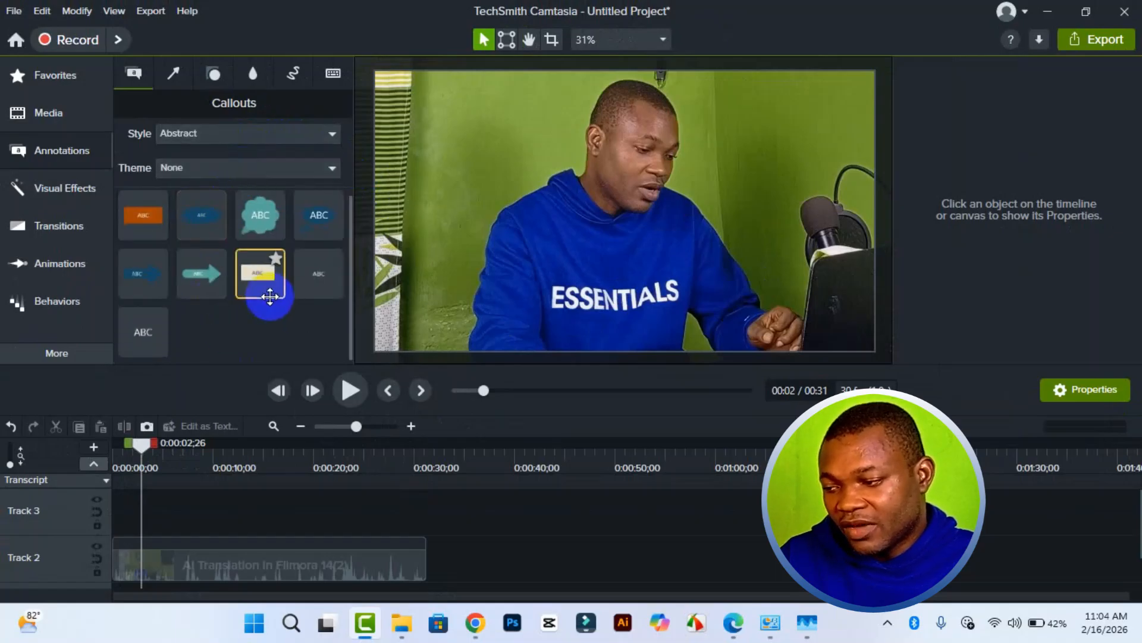
{"action": "left_click", "coordinate": [283, 132]}
{"action": "left_click", "coordinate": [248, 193]}
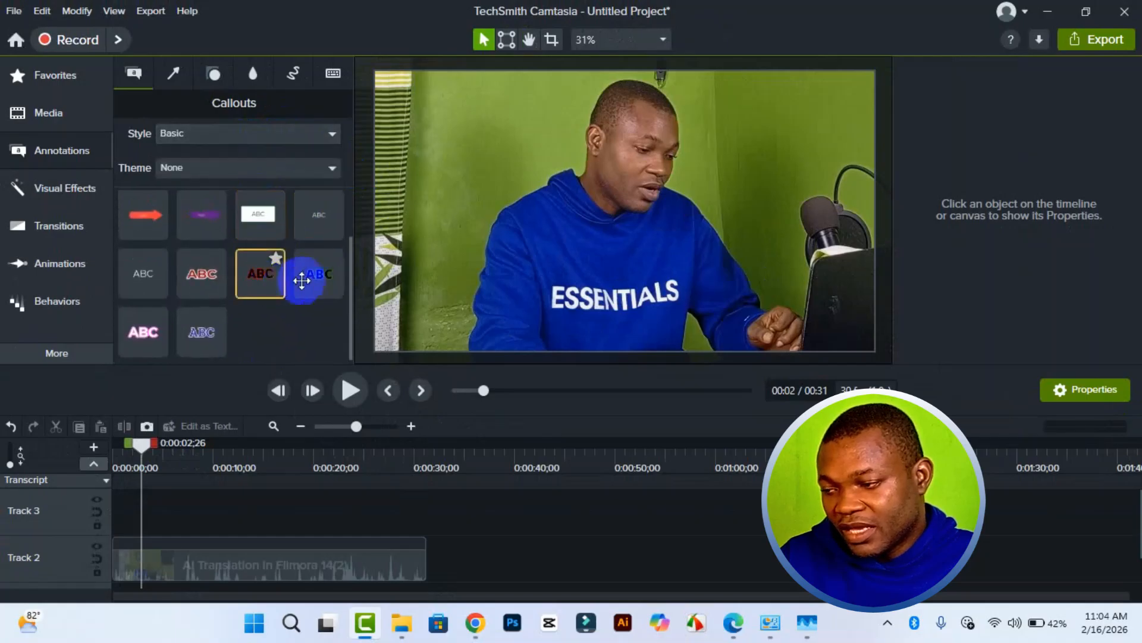
Show the Bold style callouts and add the blue rectangle text callout to Track 3 near the playhead
{"action": "left_click", "coordinate": [283, 138]}
{"action": "left_click", "coordinate": [240, 212]}
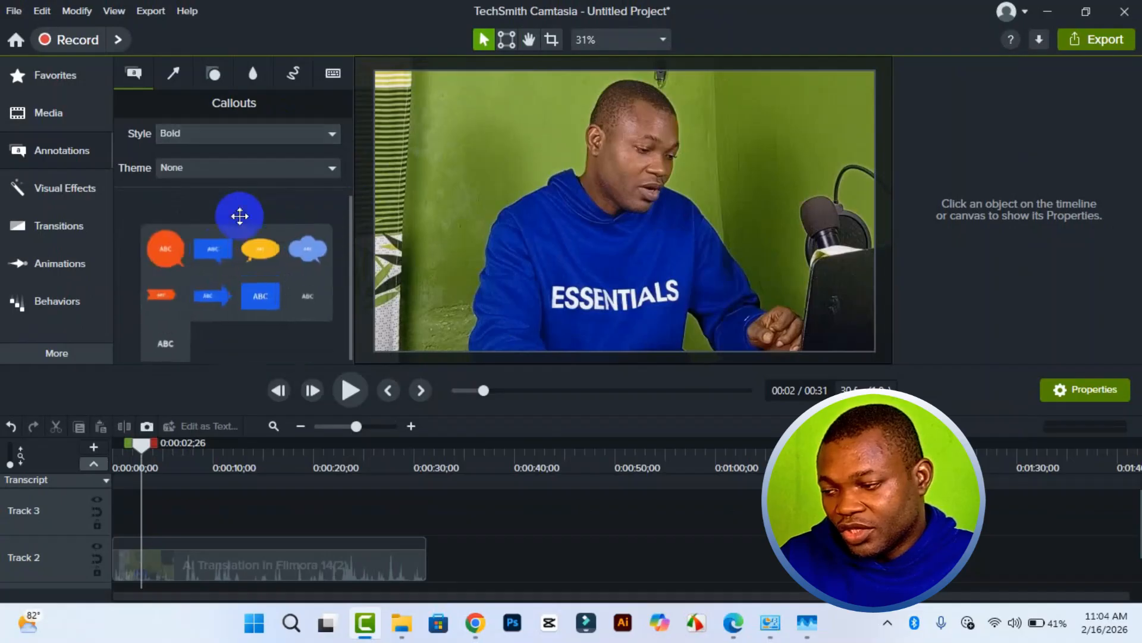
{"action": "left_click", "coordinate": [302, 176]}
{"action": "left_click", "coordinate": [301, 176]}
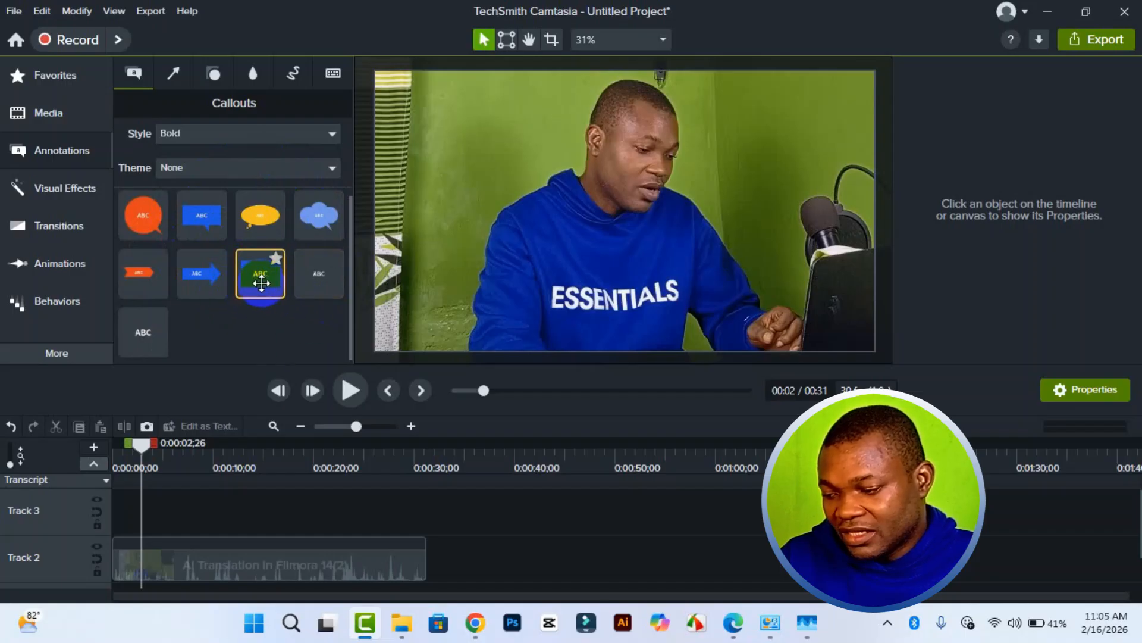
{"action": "left_click_drag", "start_coordinate": [262, 283], "coordinate": [128, 518]}
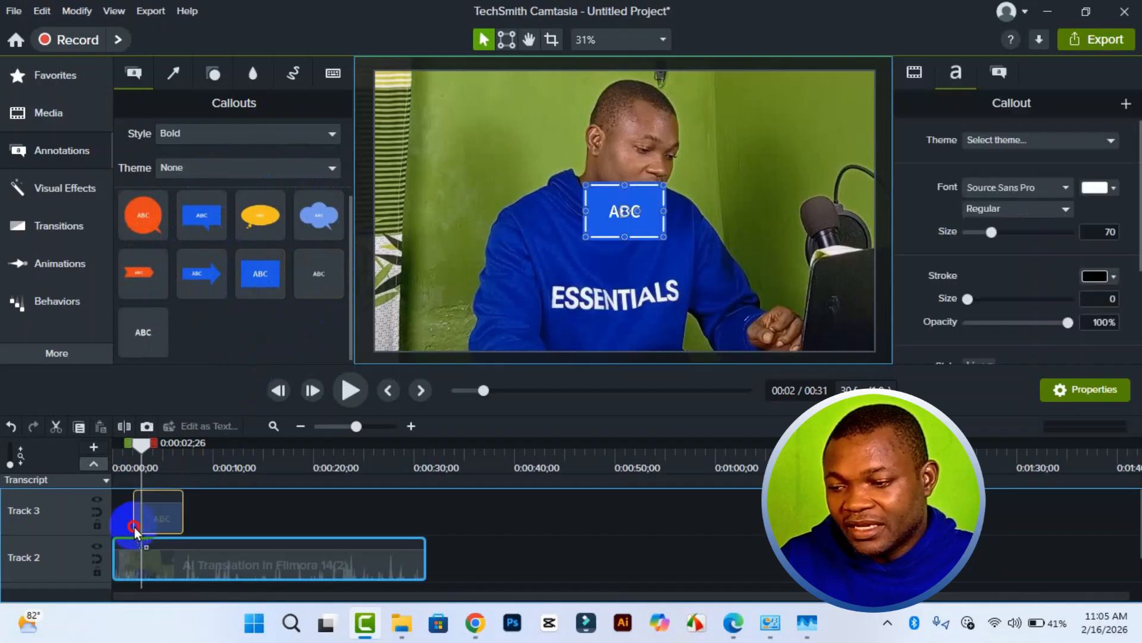
Move the callout onto the green wall beside the man's head, and make it taller and wider
{"action": "left_click", "coordinate": [644, 221]}
{"action": "left_click_drag", "start_coordinate": [644, 221], "coordinate": [797, 225]}
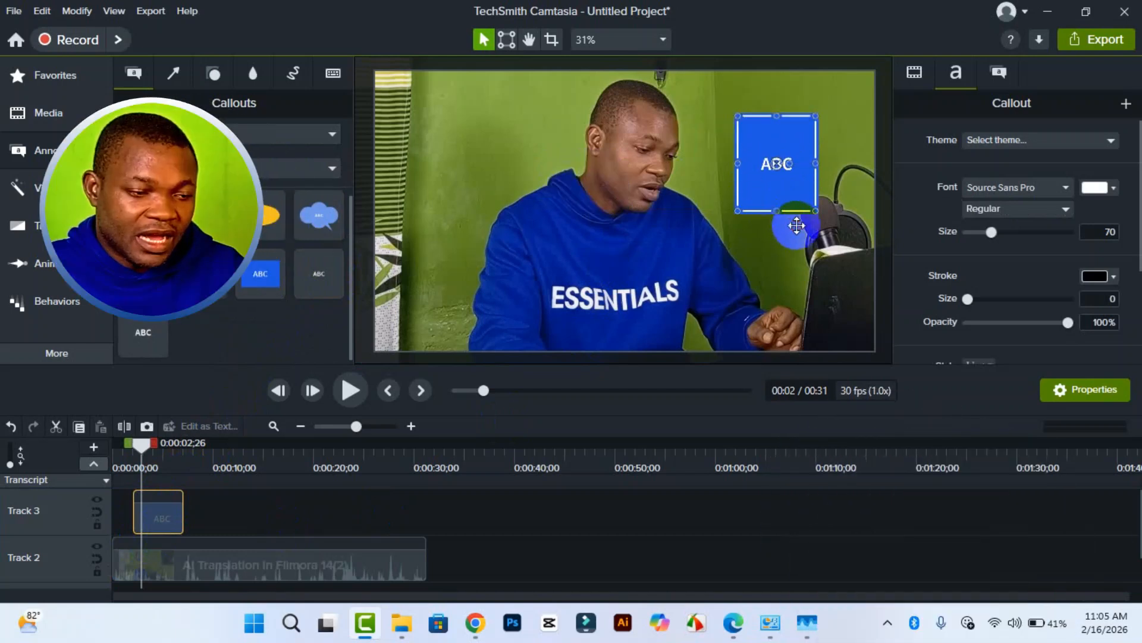
{"action": "left_click_drag", "start_coordinate": [738, 164], "coordinate": [710, 165]}
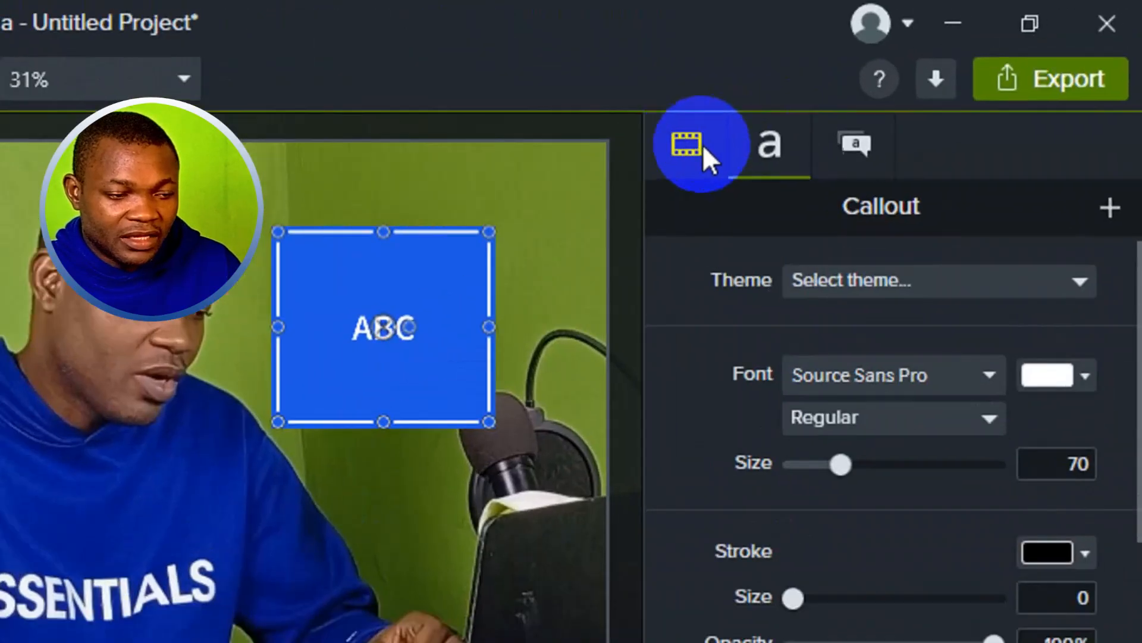
Scale the callout up to about 125.4% and reposition it beside the man at X 596.8, Y 0.0
{"action": "left_click", "coordinate": [926, 73]}
{"action": "mouse_move", "coordinate": [832, 275]}
{"action": "left_mouse_down"}
{"action": "mouse_move", "coordinate": [805, 280]}
{"action": "mouse_move", "coordinate": [834, 280]}
{"action": "left_mouse_up"}
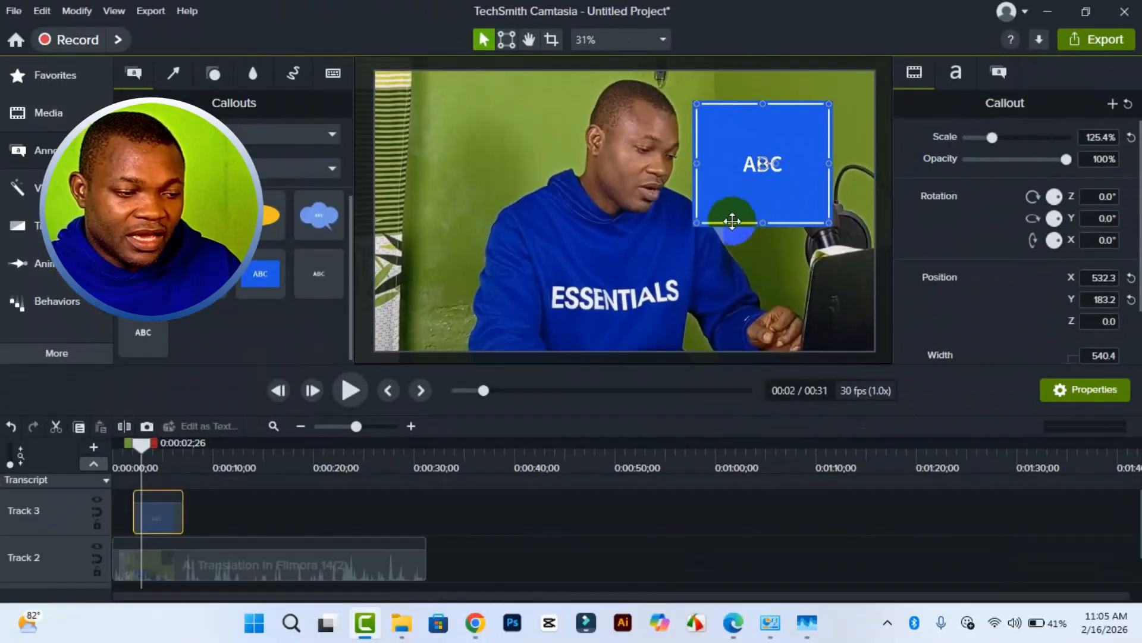
{"action": "left_click_drag", "start_coordinate": [411, 346], "coordinate": [447, 444]}
{"action": "left_click_drag", "start_coordinate": [795, 221], "coordinate": [792, 221]}
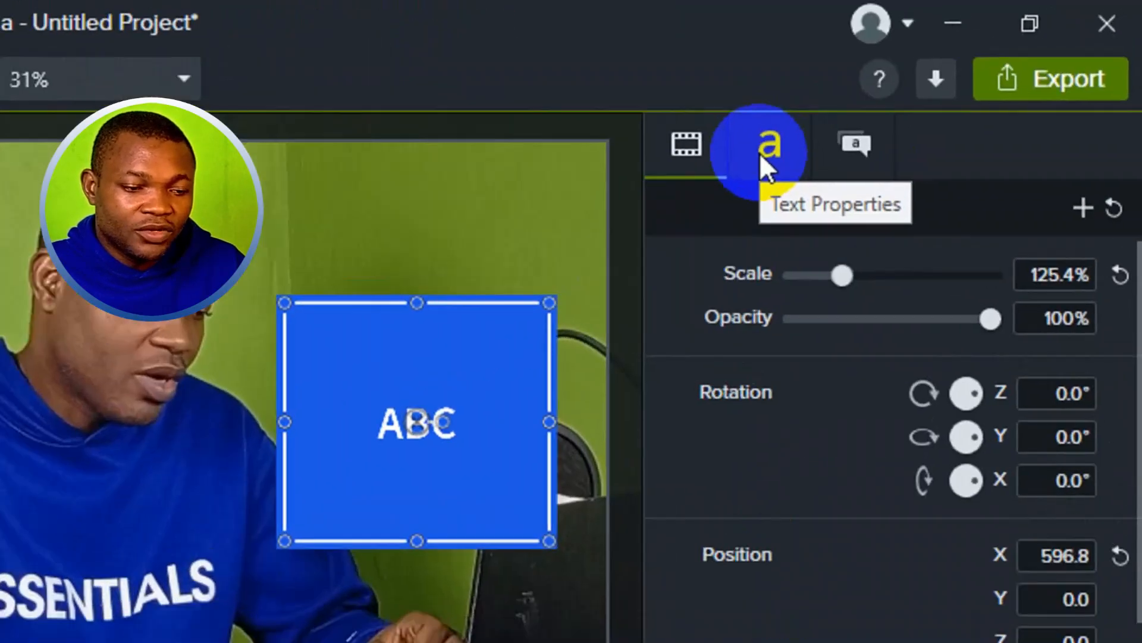
Enlarge the callout's text to font size 248
{"action": "left_click", "coordinate": [952, 82]}
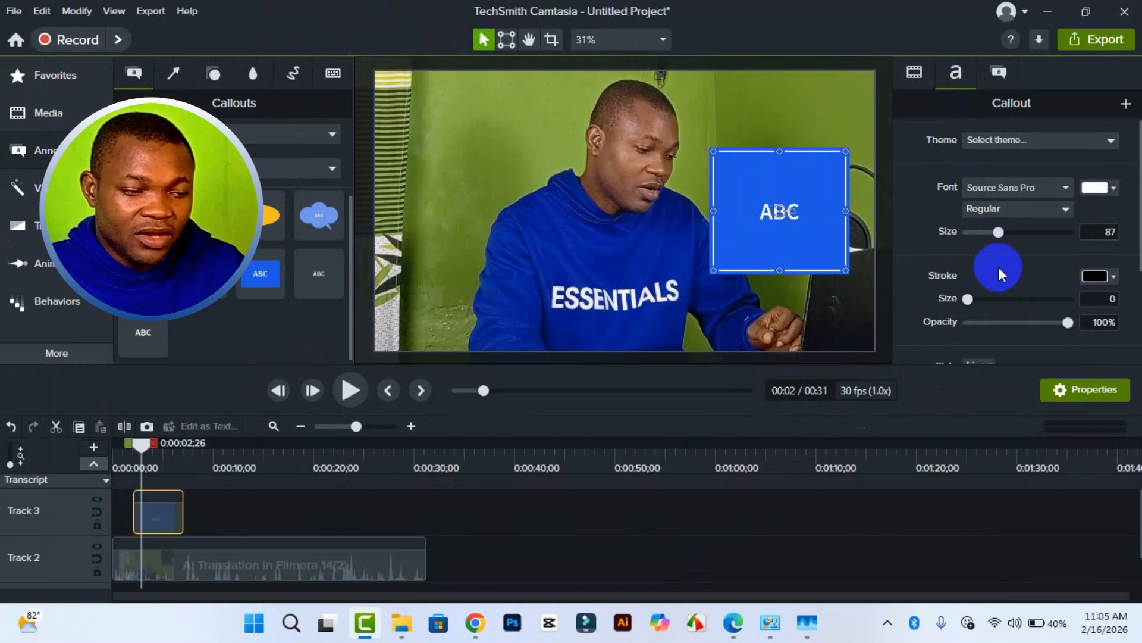
{"action": "scroll", "coordinate": [998, 267], "scroll_direction": "down", "scroll_amount": 2}
{"action": "left_click_drag", "start_coordinate": [969, 179], "coordinate": [959, 176]}
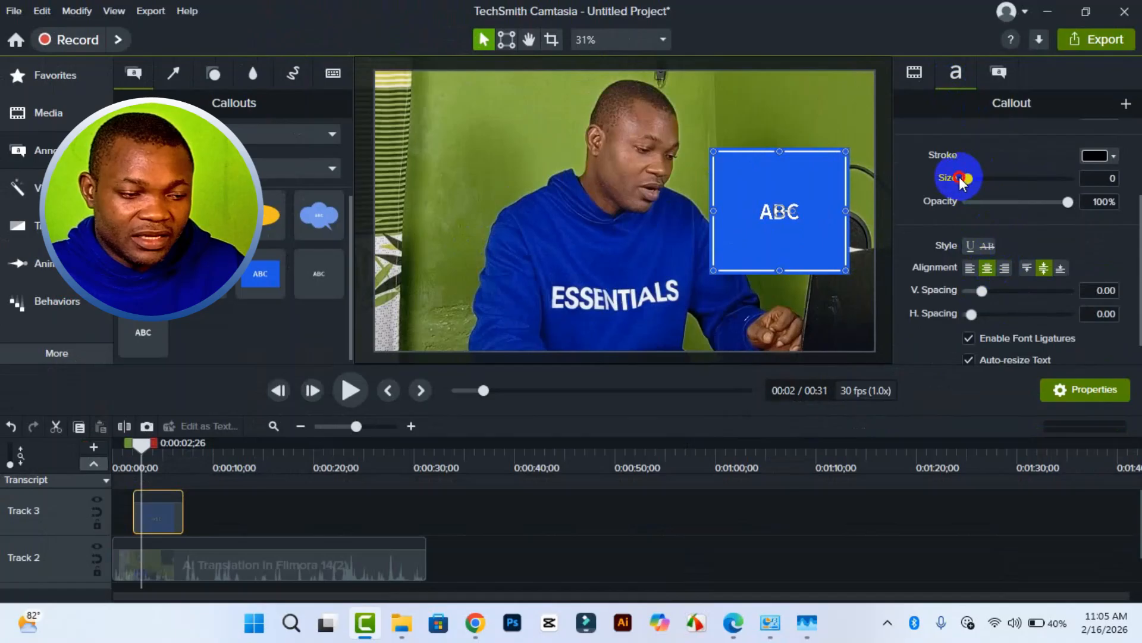
{"action": "scroll", "coordinate": [1004, 175], "scroll_direction": "up", "scroll_amount": 2}
{"action": "left_click_drag", "start_coordinate": [998, 194], "coordinate": [1036, 189]}
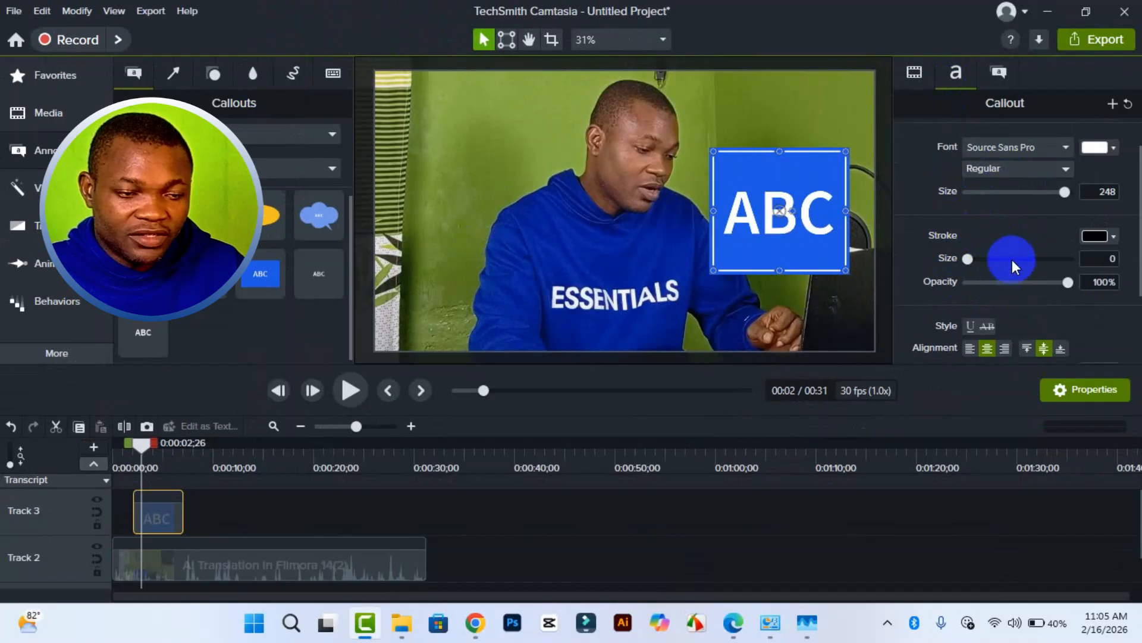
Color the callout text golden yellow and set its black stroke size to 10
{"action": "left_click", "coordinate": [1114, 147]}
{"action": "left_click", "coordinate": [1076, 226]}
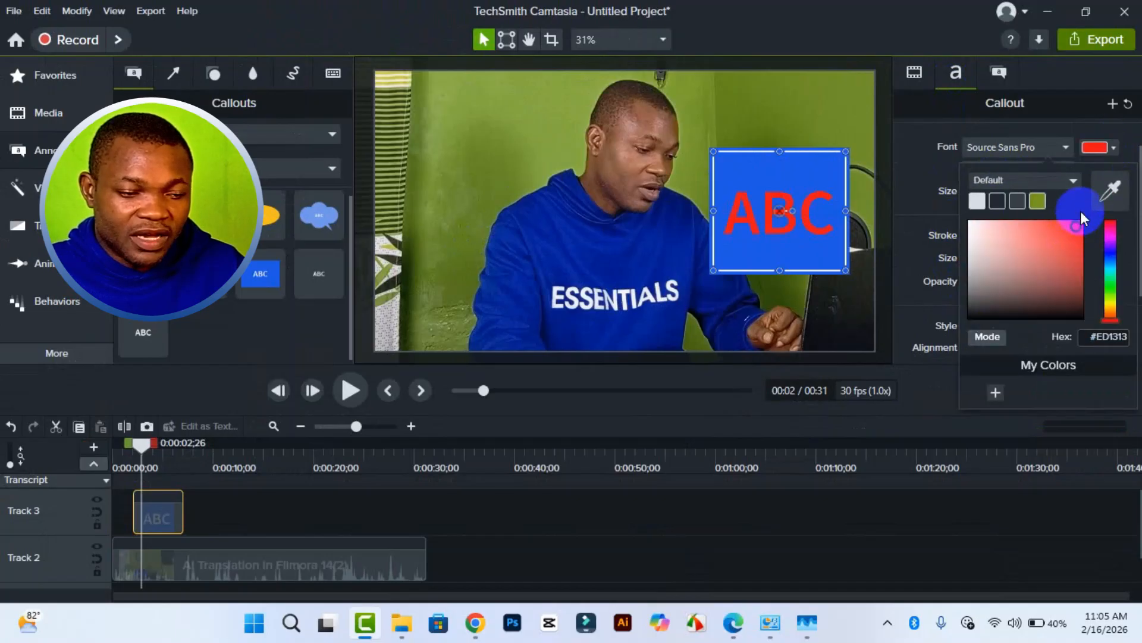
{"action": "left_click_drag", "start_coordinate": [1110, 300], "coordinate": [1110, 310]}
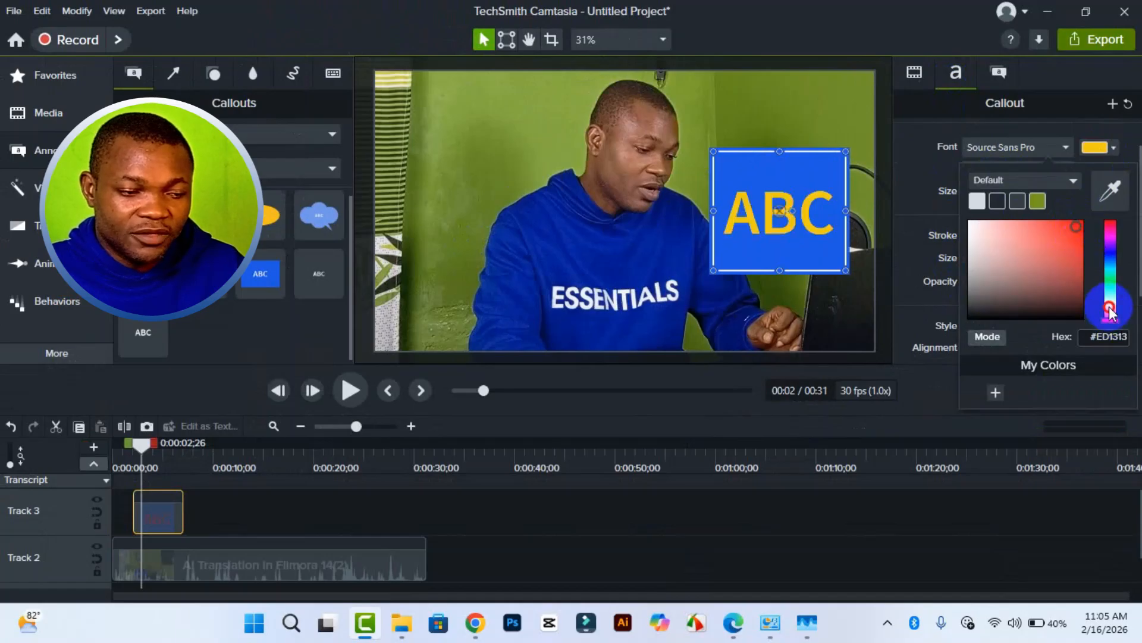
{"action": "left_click", "coordinate": [927, 272]}
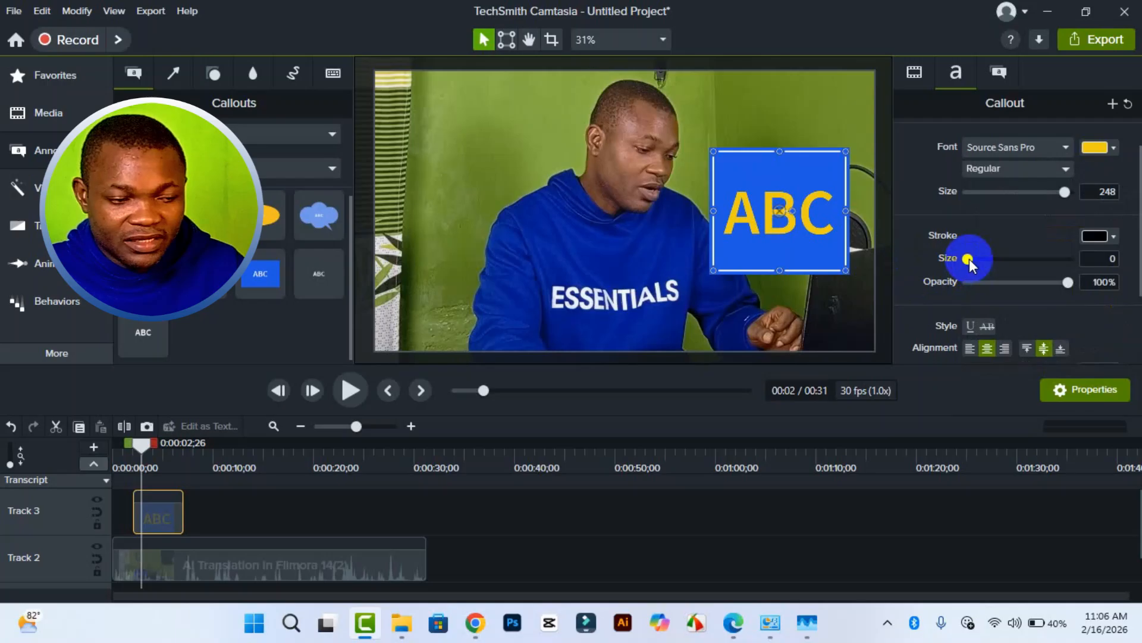
{"action": "left_click_drag", "start_coordinate": [970, 259], "coordinate": [978, 260]}
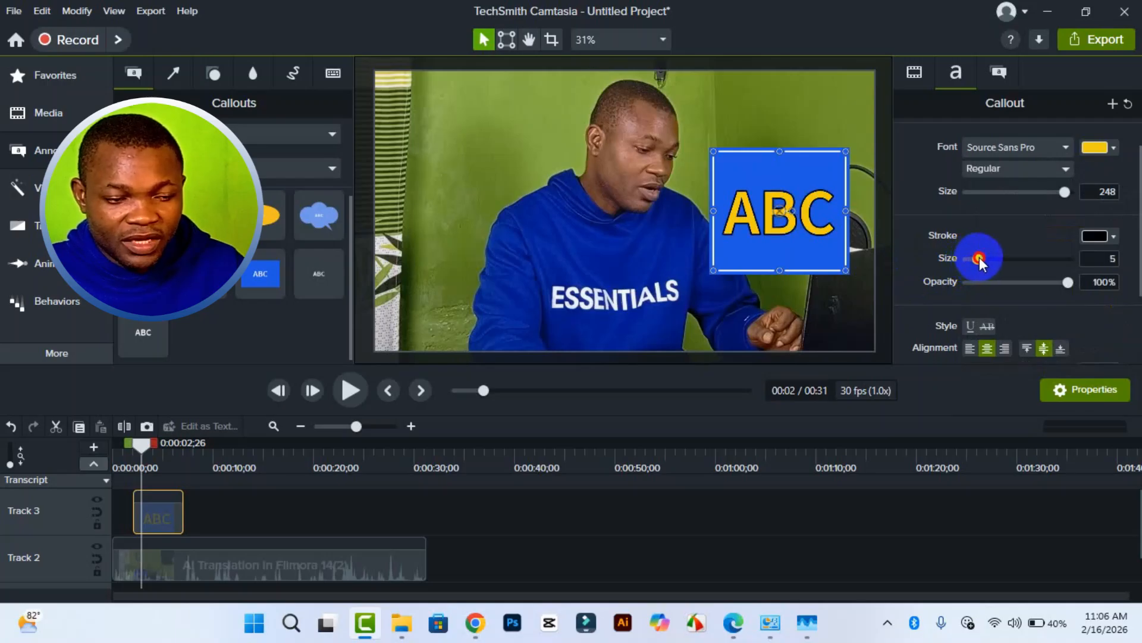
{"action": "left_click_drag", "start_coordinate": [979, 260], "coordinate": [989, 260]}
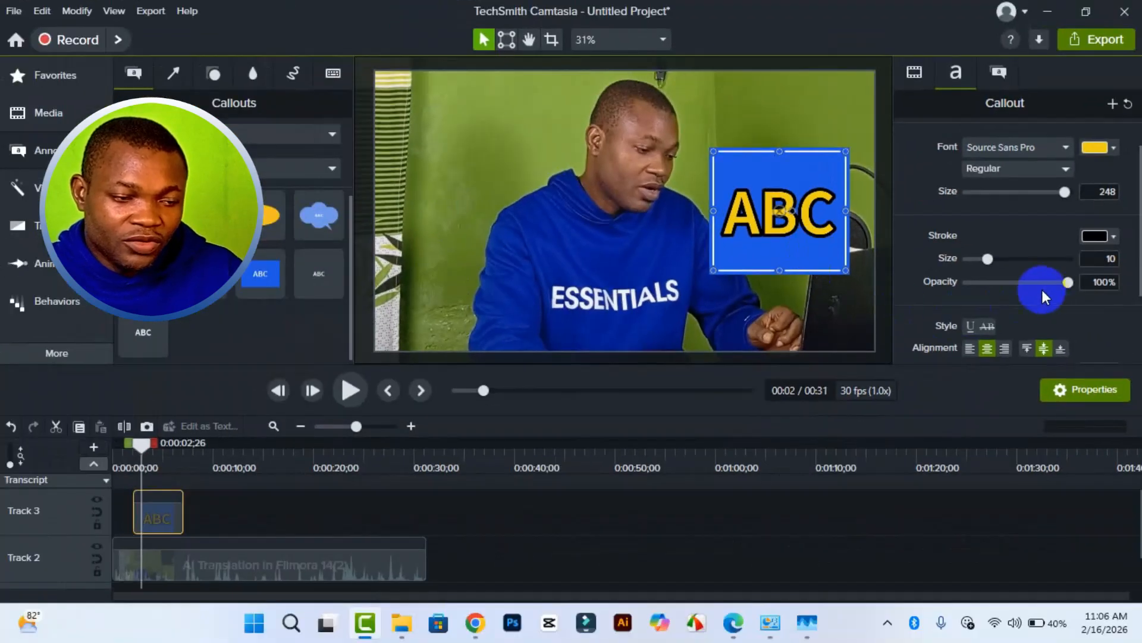
Try left alignment on the callout text and restore the center alignment
{"action": "scroll", "coordinate": [1042, 289], "scroll_direction": "down", "scroll_amount": 2}
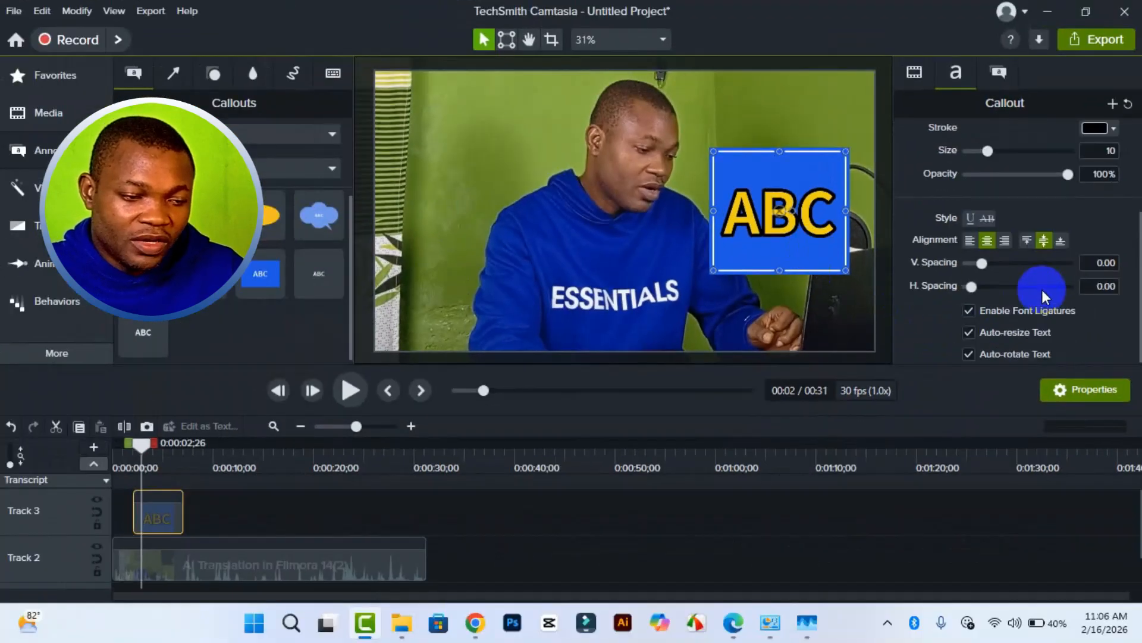
{"action": "left_click", "coordinate": [966, 244]}
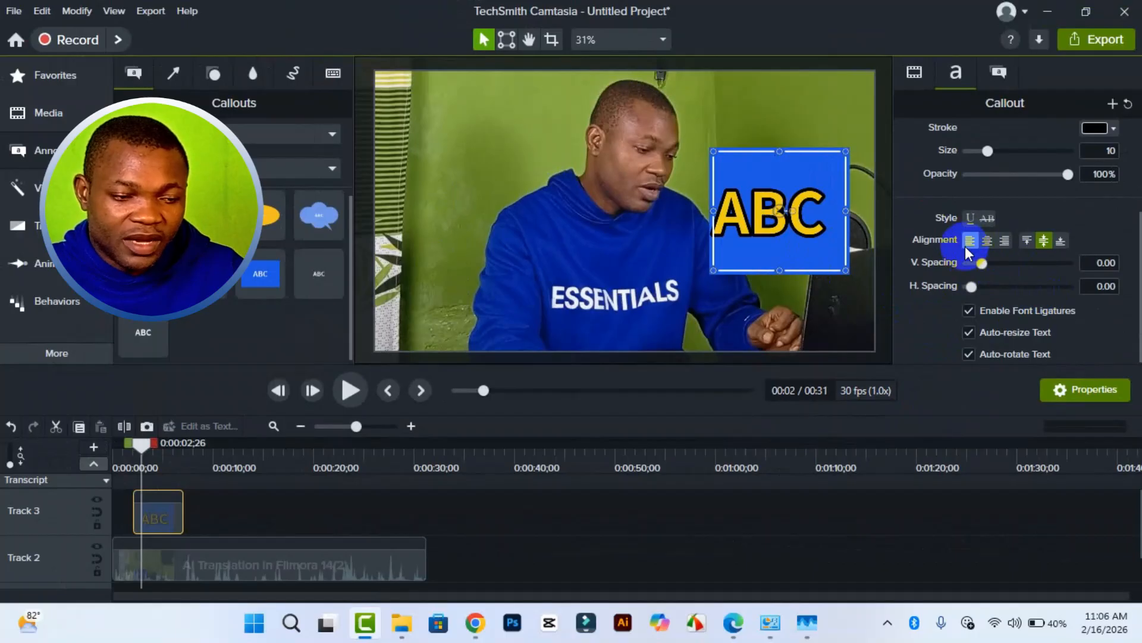
{"action": "left_click", "coordinate": [987, 243]}
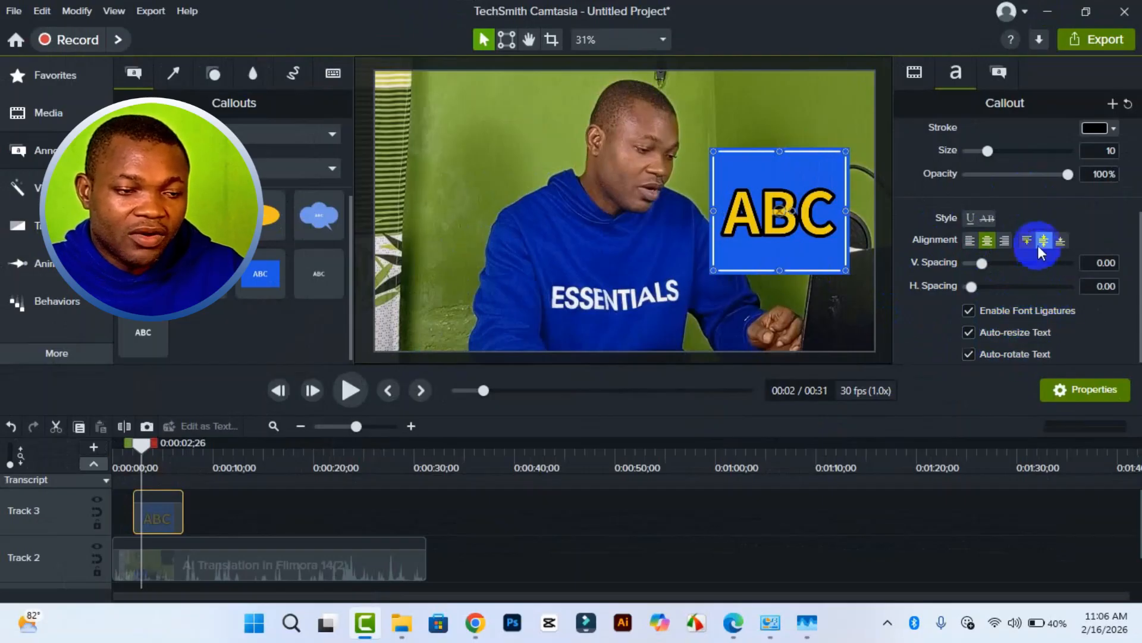
{"action": "scroll", "coordinate": [1041, 254], "scroll_direction": "up", "scroll_amount": 2}
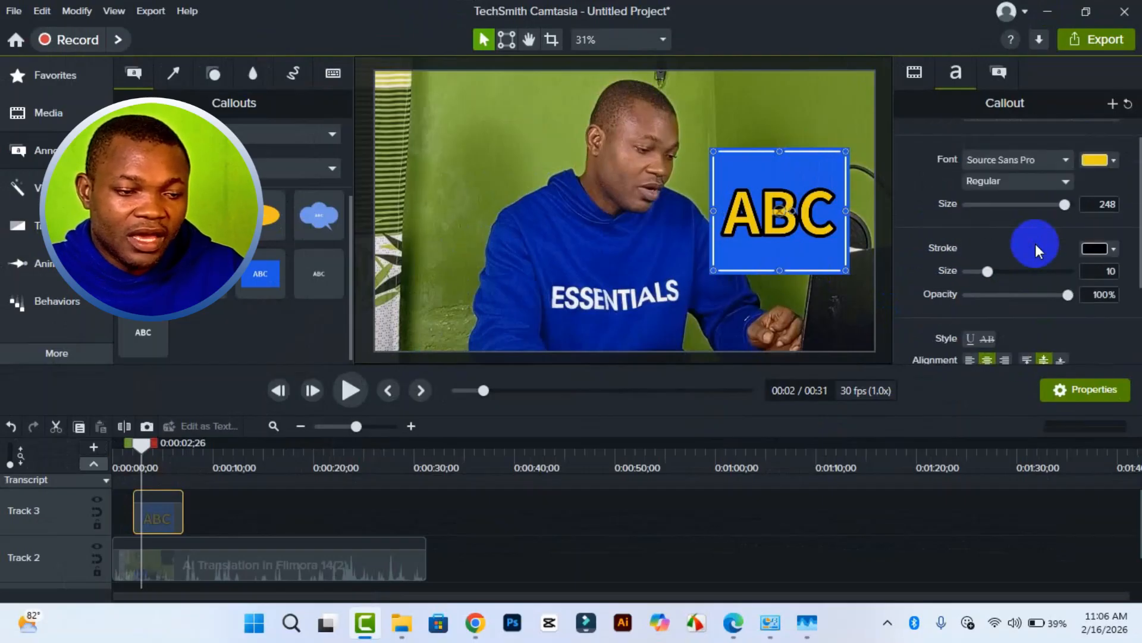
Change the callout rectangle's fill from solid to Gradient
{"action": "left_click", "coordinate": [996, 78]}
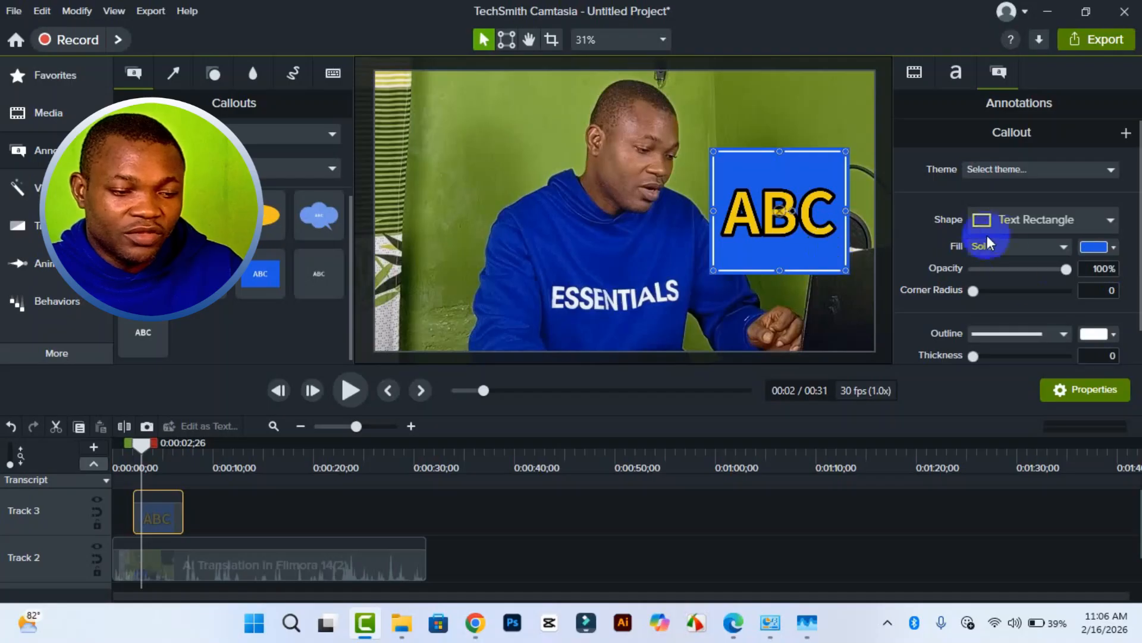
{"action": "left_click", "coordinate": [1062, 247]}
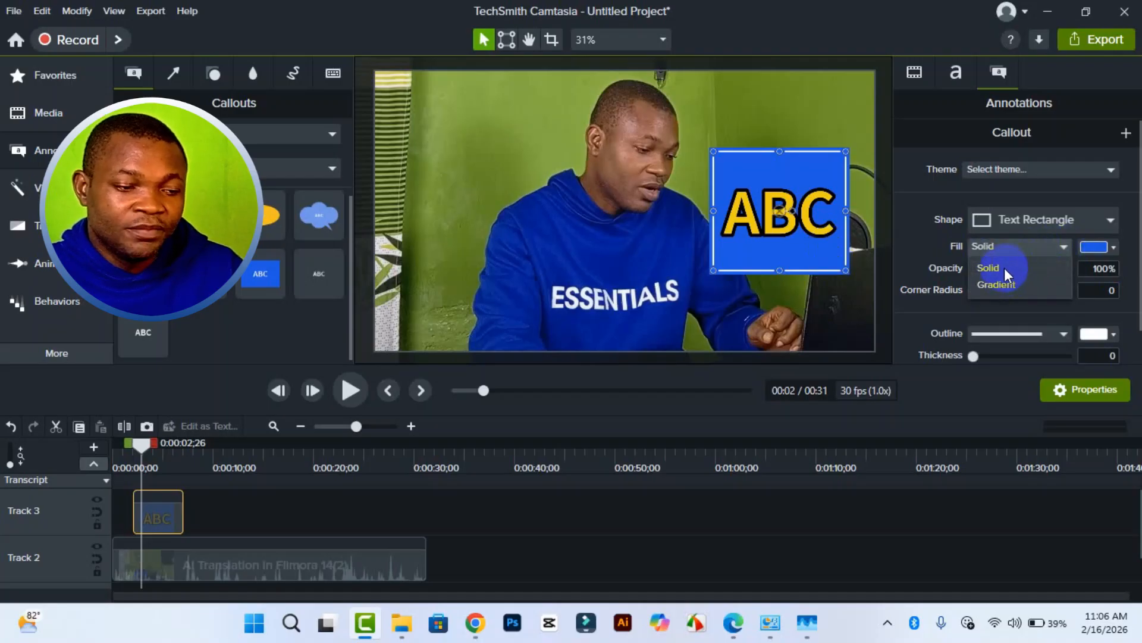
{"action": "left_click", "coordinate": [1004, 287]}
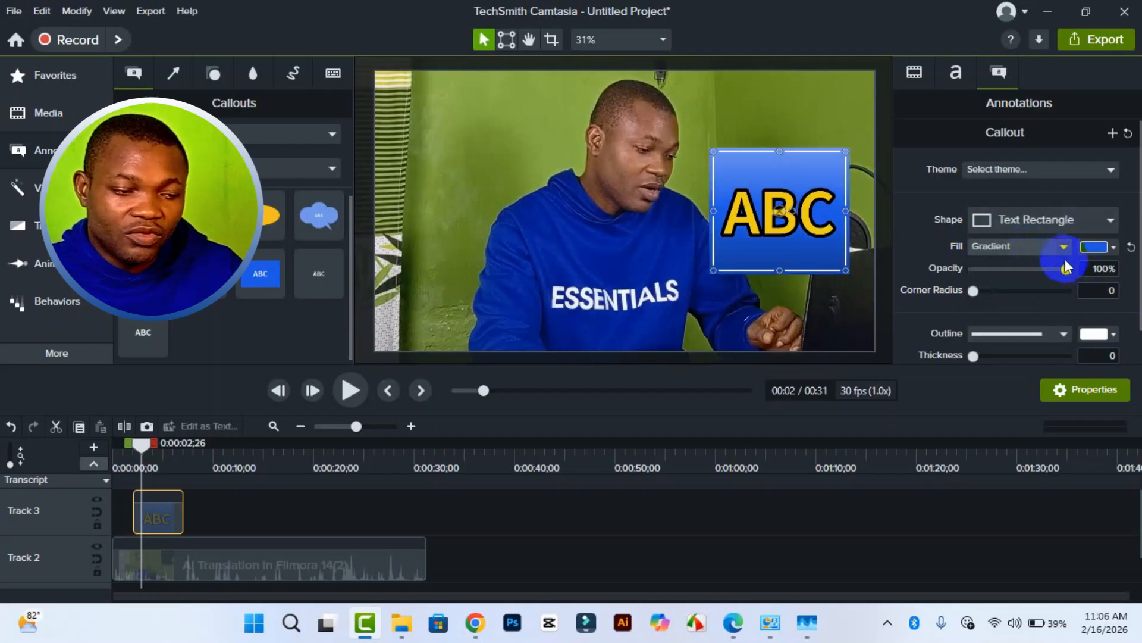
Set the callout's gradient fill color to blue #2205F9 and the fill opacity to 78%
{"action": "left_click", "coordinate": [1106, 248]}
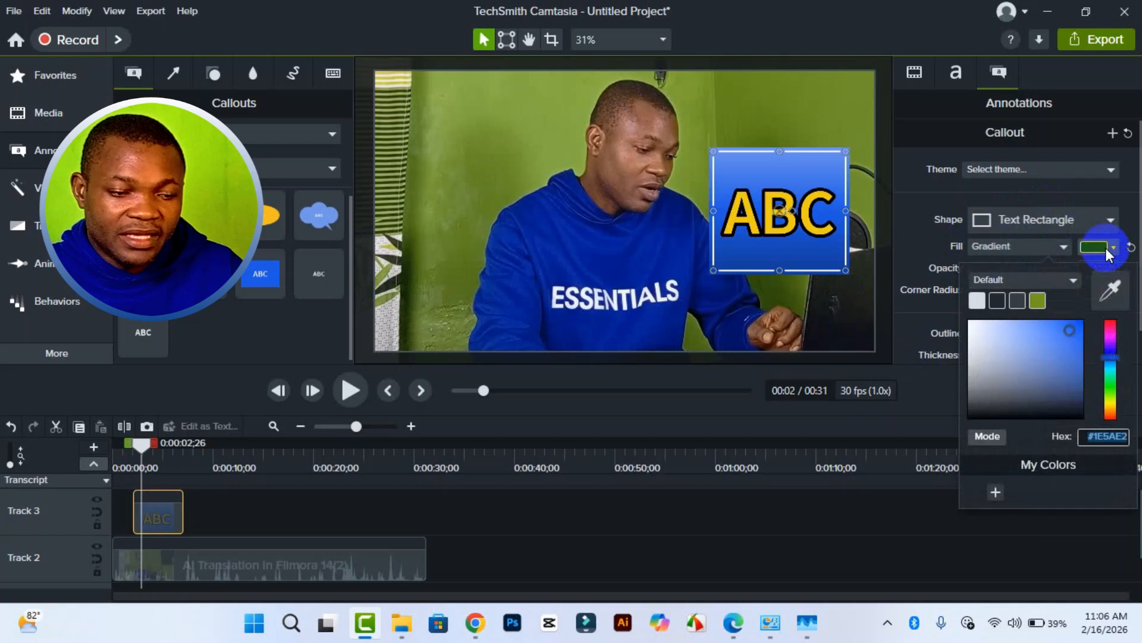
{"action": "left_click", "coordinate": [1105, 247]}
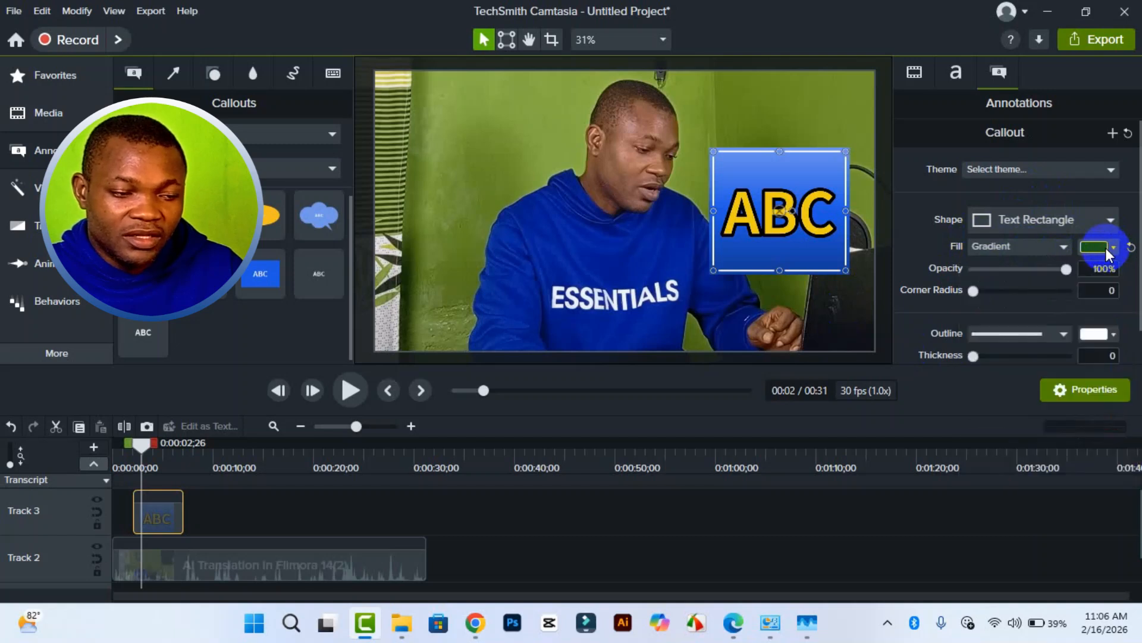
{"action": "left_click", "coordinate": [1106, 247]}
{"action": "left_click_drag", "start_coordinate": [1084, 320], "coordinate": [1079, 322]}
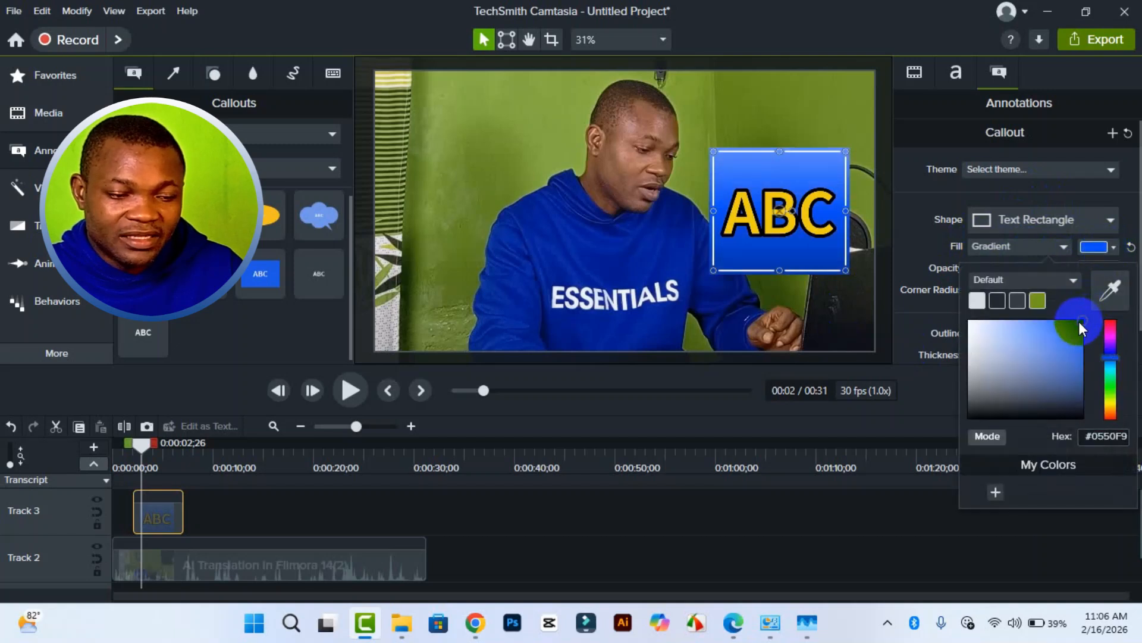
{"action": "mouse_move", "coordinate": [1111, 357]}
{"action": "left_mouse_down"}
{"action": "mouse_move", "coordinate": [1117, 322]}
{"action": "mouse_move", "coordinate": [1110, 351]}
{"action": "left_mouse_up"}
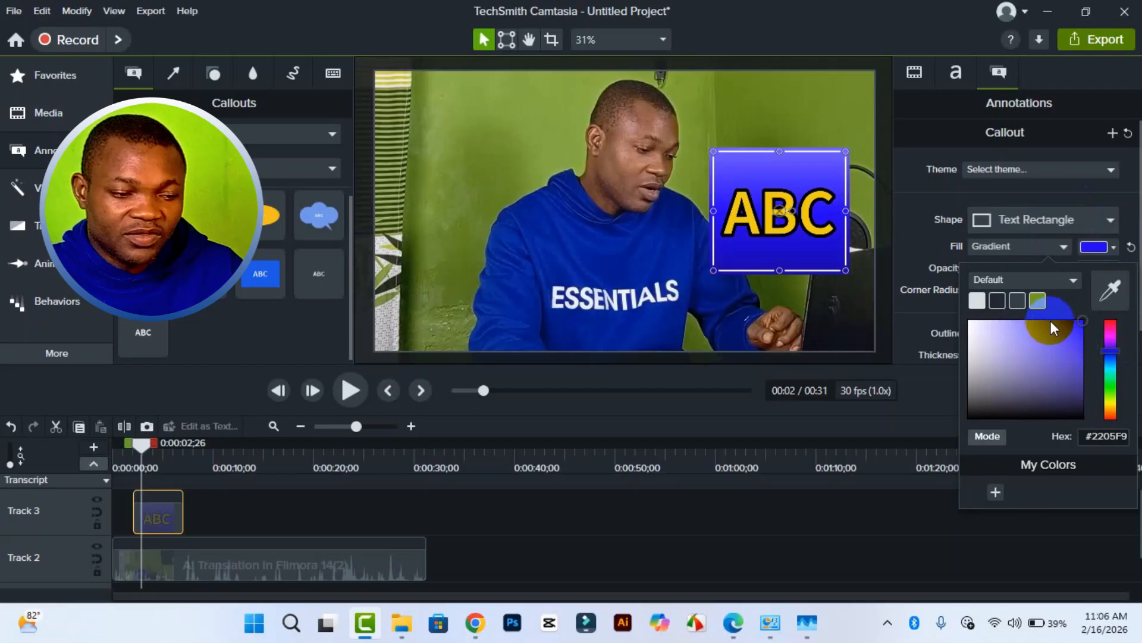
{"action": "left_click", "coordinate": [926, 248]}
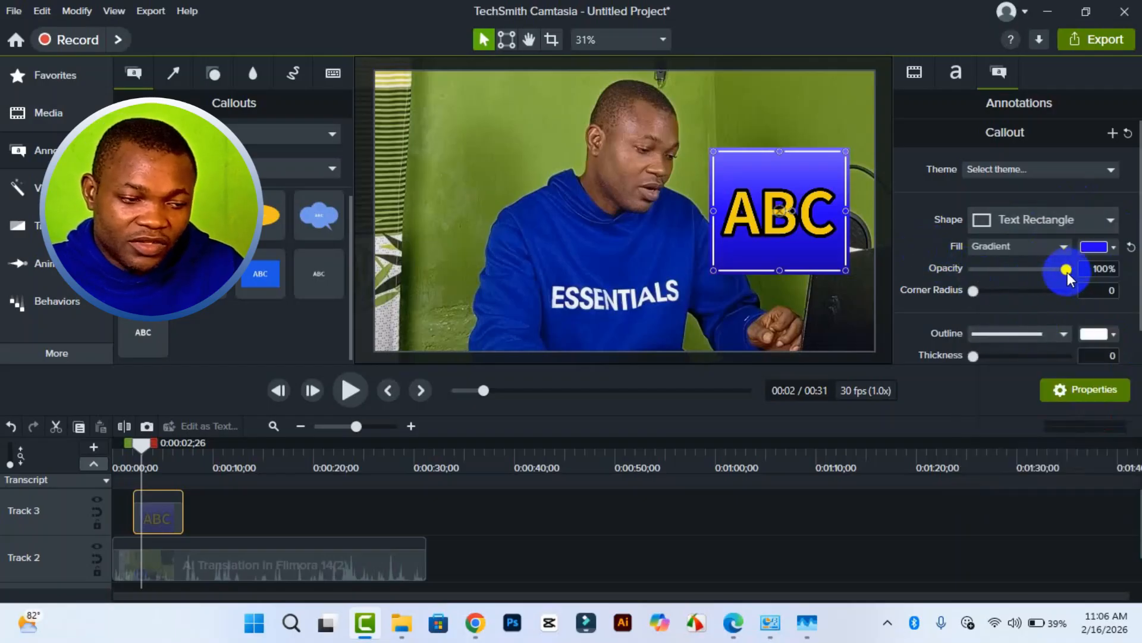
{"action": "left_click_drag", "start_coordinate": [1066, 273], "coordinate": [1046, 274]}
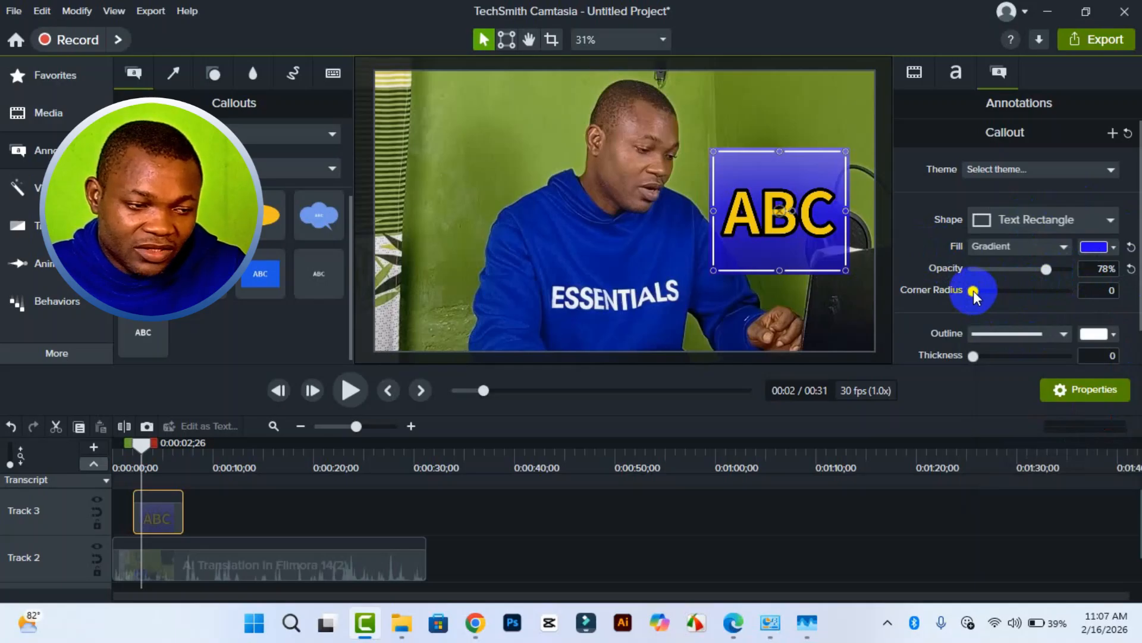
Round the corners of the callout rectangle by setting its corner radius to 50
{"action": "left_click_drag", "start_coordinate": [973, 292], "coordinate": [1004, 292]}
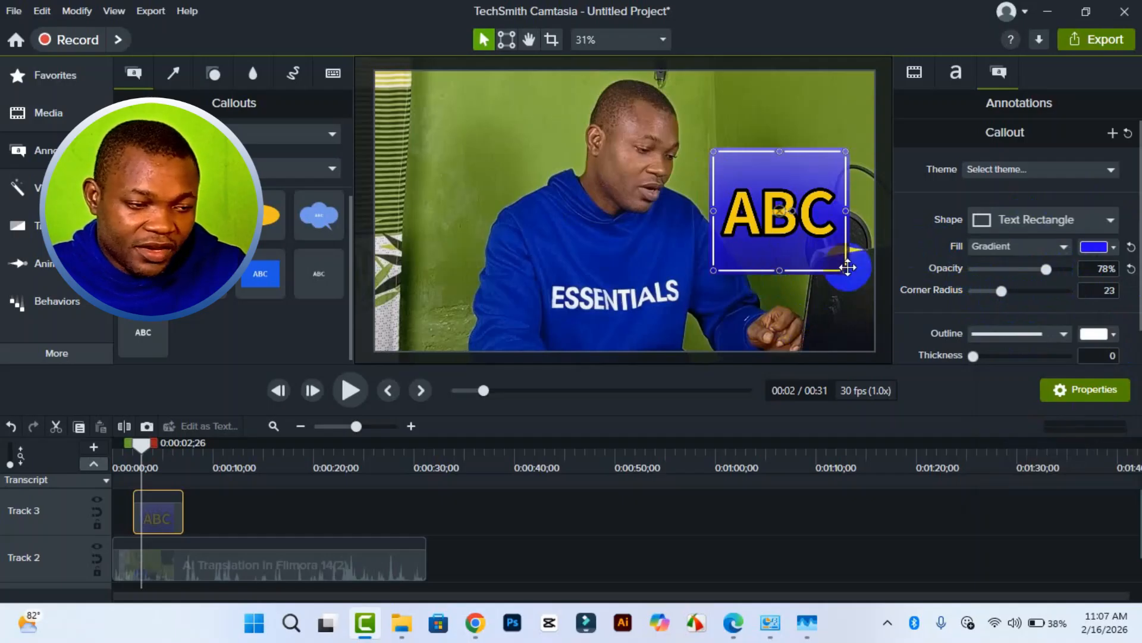
{"action": "left_click", "coordinate": [390, 553]}
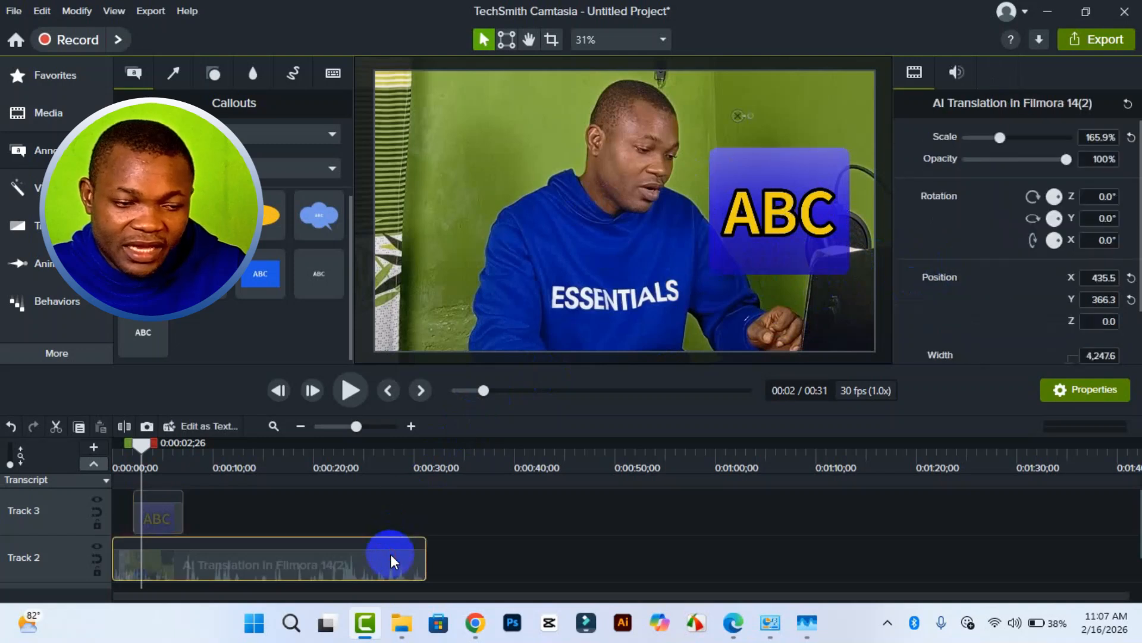
{"action": "left_click", "coordinate": [813, 253]}
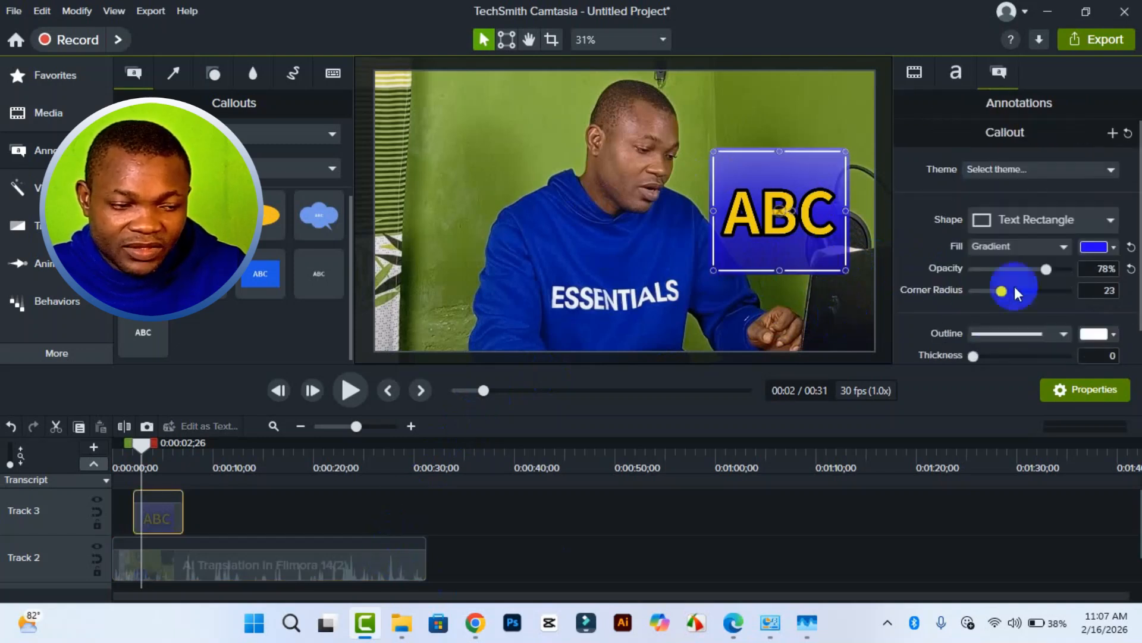
{"action": "left_click_drag", "start_coordinate": [988, 288], "coordinate": [1038, 299]}
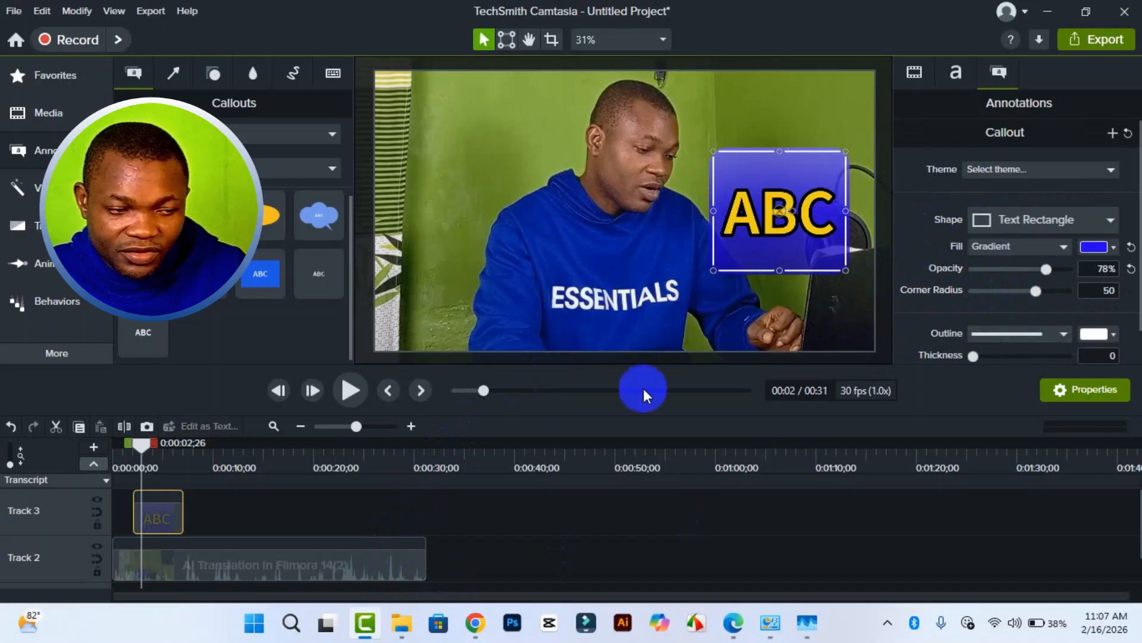
{"action": "left_click", "coordinate": [543, 290]}
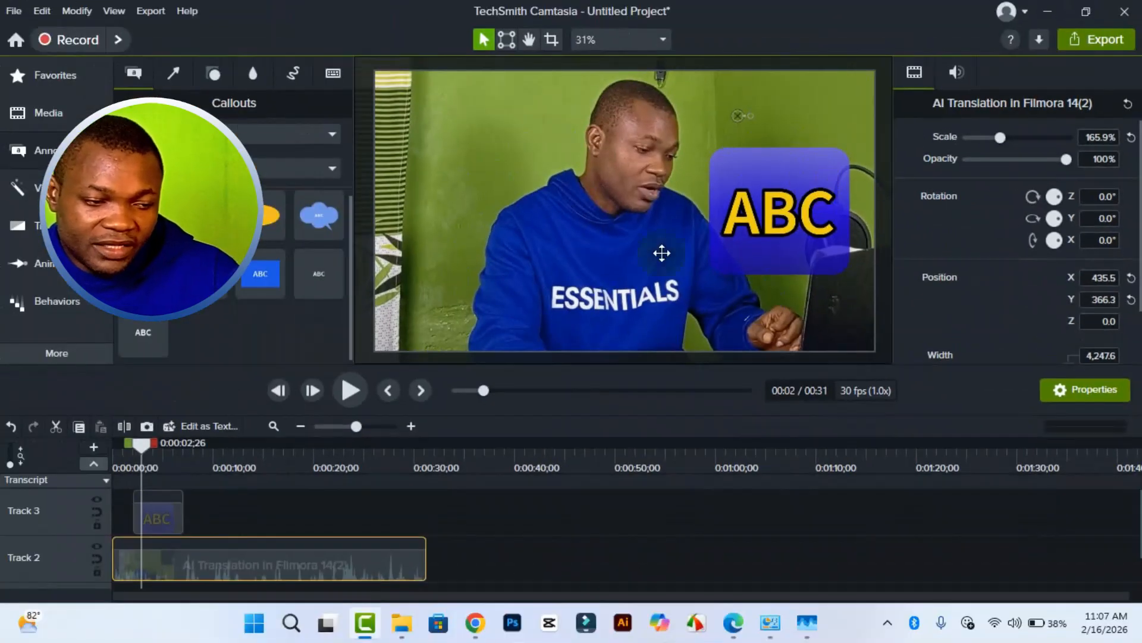
{"action": "left_click", "coordinate": [785, 229]}
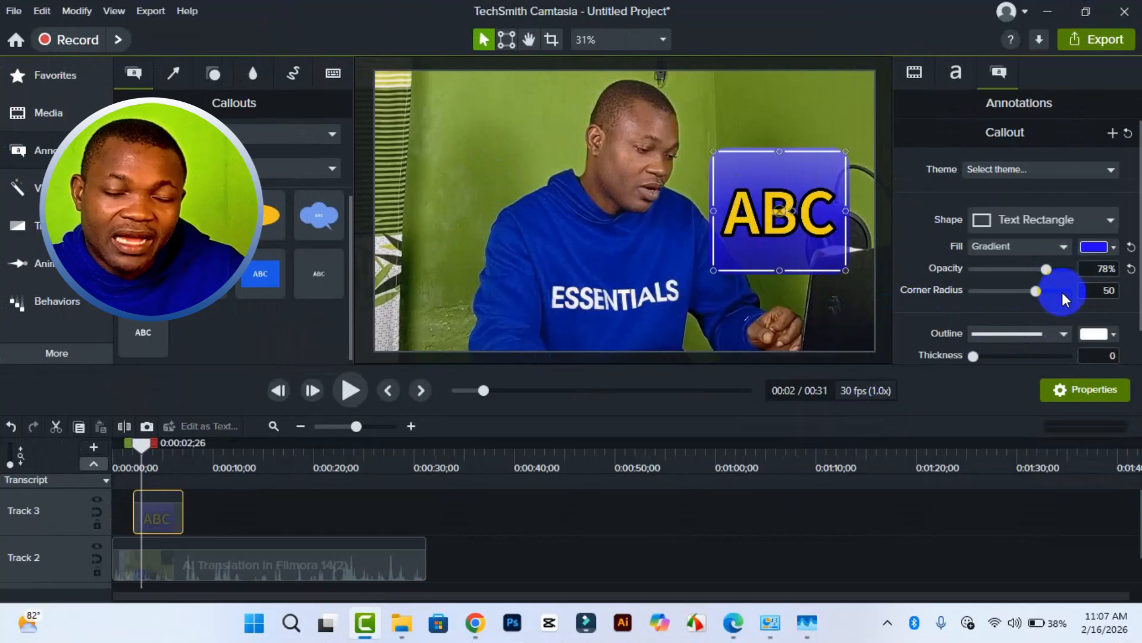
Give the callout rectangle a white dash-dot-dot outline with a thickness of 7
{"action": "scroll", "coordinate": [1041, 306], "scroll_direction": "down", "scroll_amount": 1}
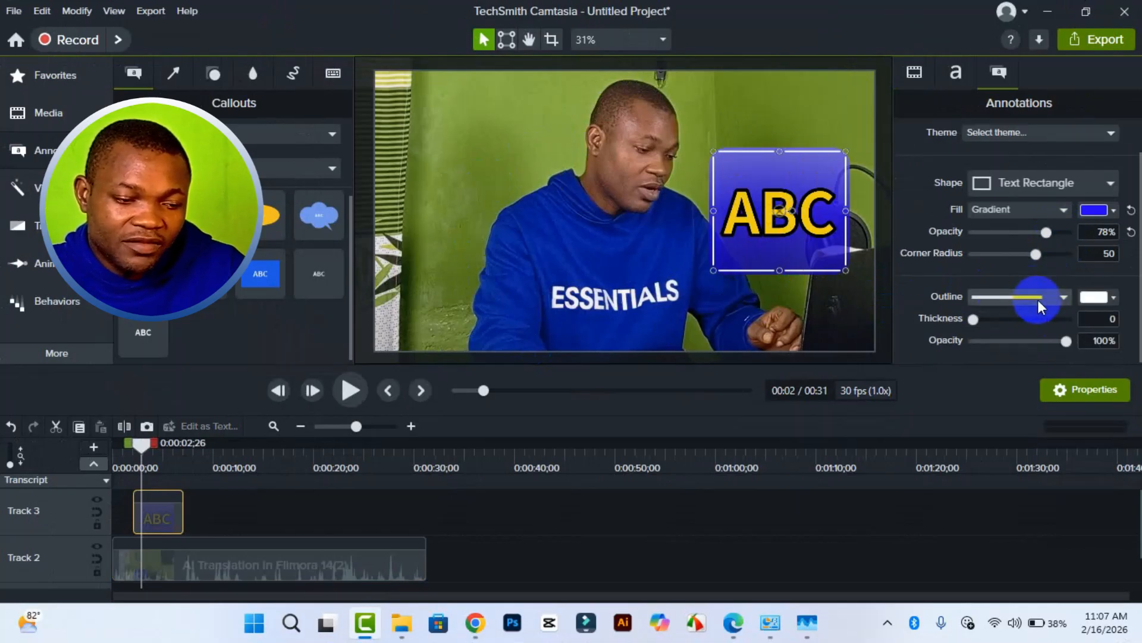
{"action": "left_click", "coordinate": [1038, 299]}
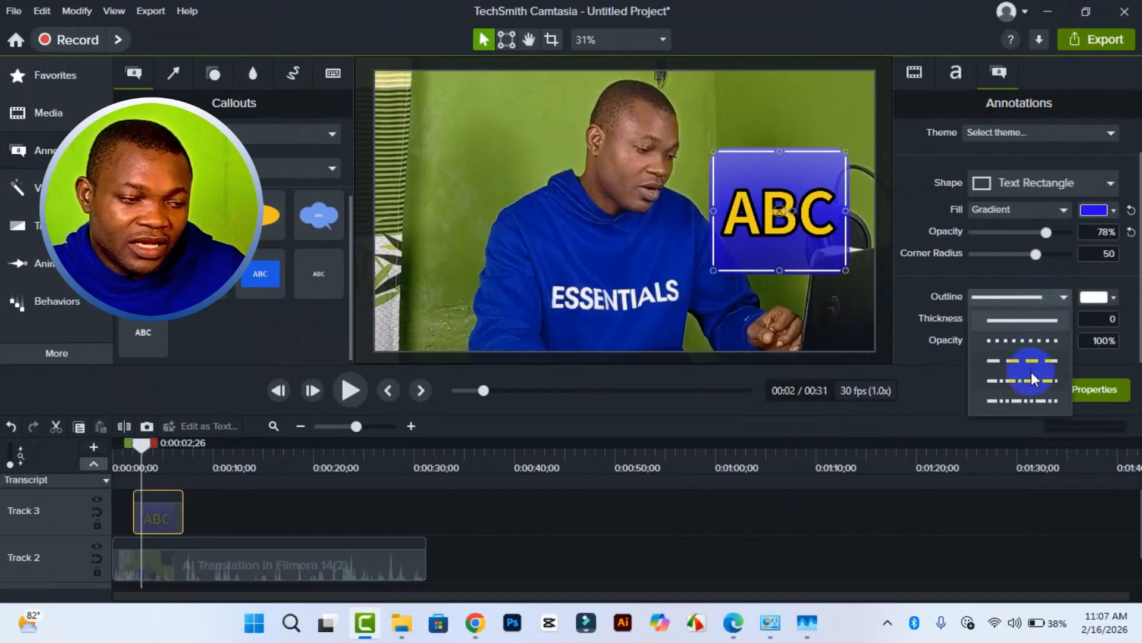
{"action": "left_click", "coordinate": [1030, 398]}
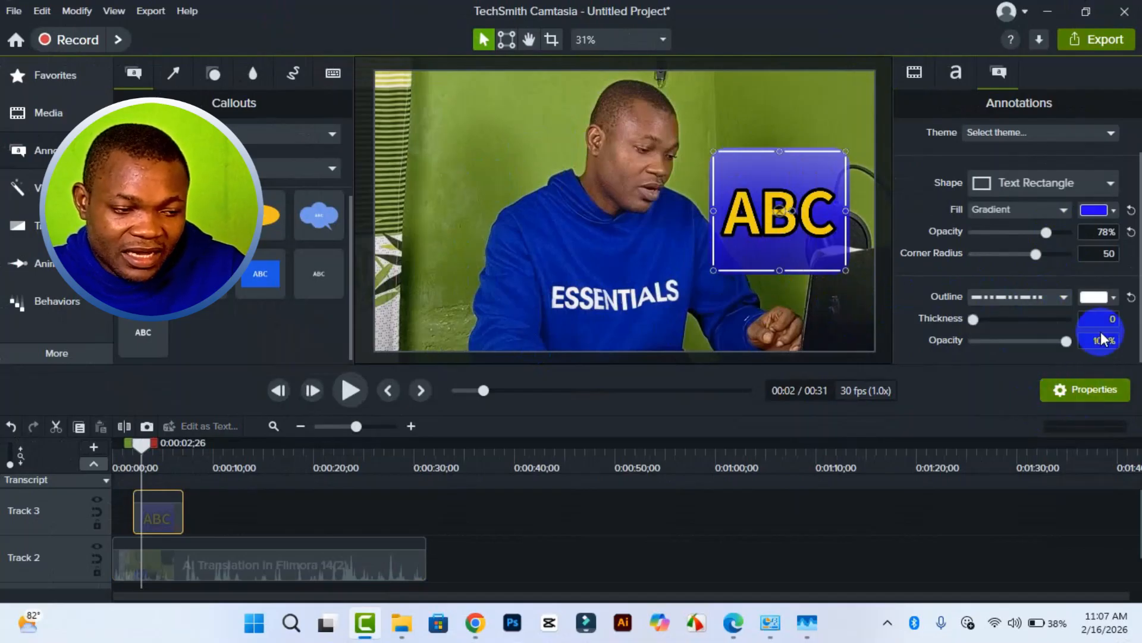
{"action": "left_click_drag", "start_coordinate": [977, 320], "coordinate": [984, 320]}
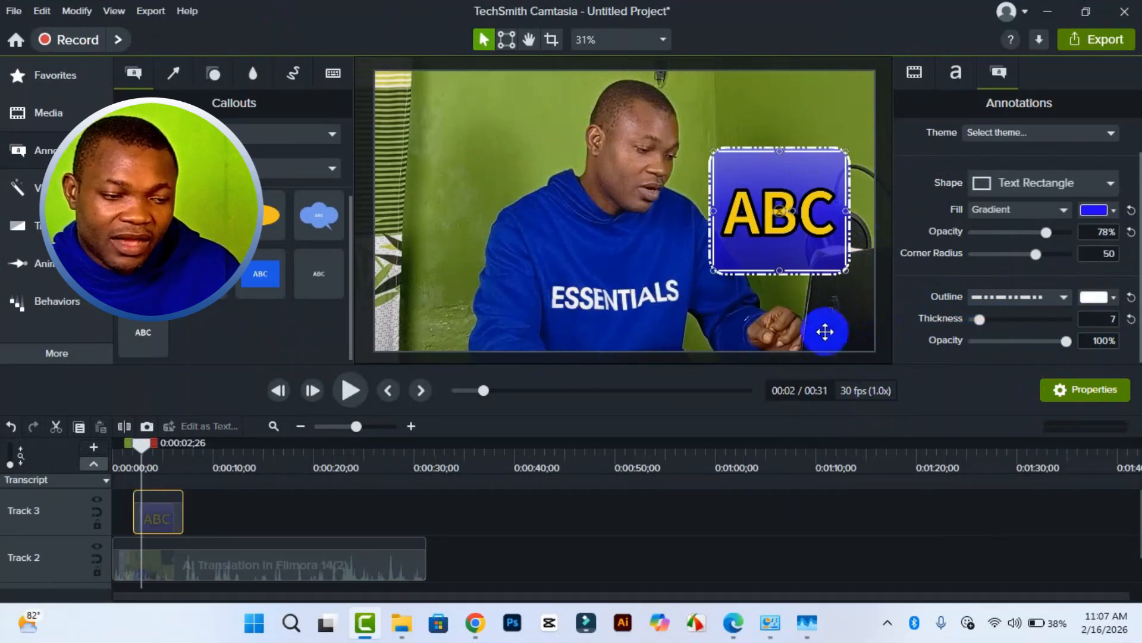
Try the plain dashed outline style on the callout and restore the dash-dot-dot style
{"action": "left_click", "coordinate": [1063, 298]}
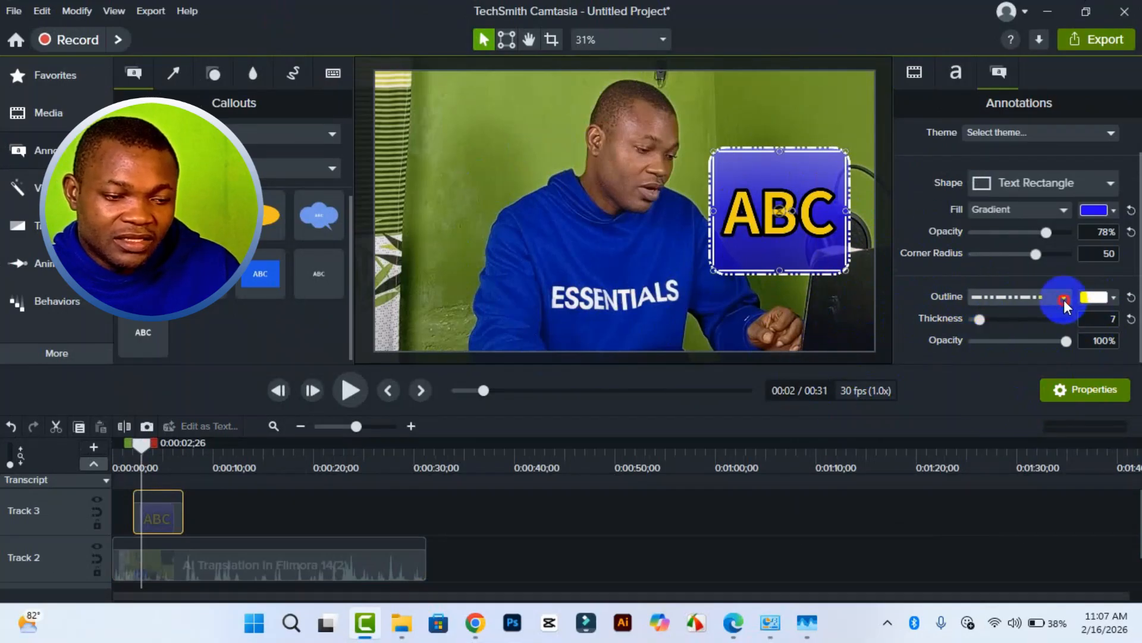
{"action": "left_click", "coordinate": [1028, 358]}
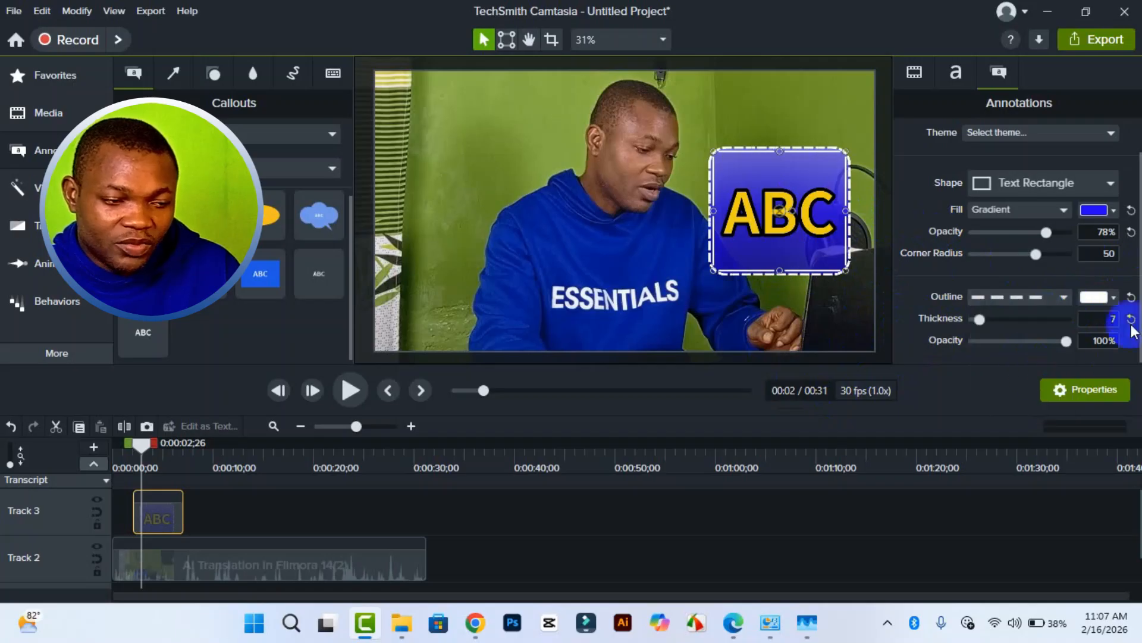
{"action": "left_click", "coordinate": [1036, 299]}
{"action": "left_click", "coordinate": [1036, 393]}
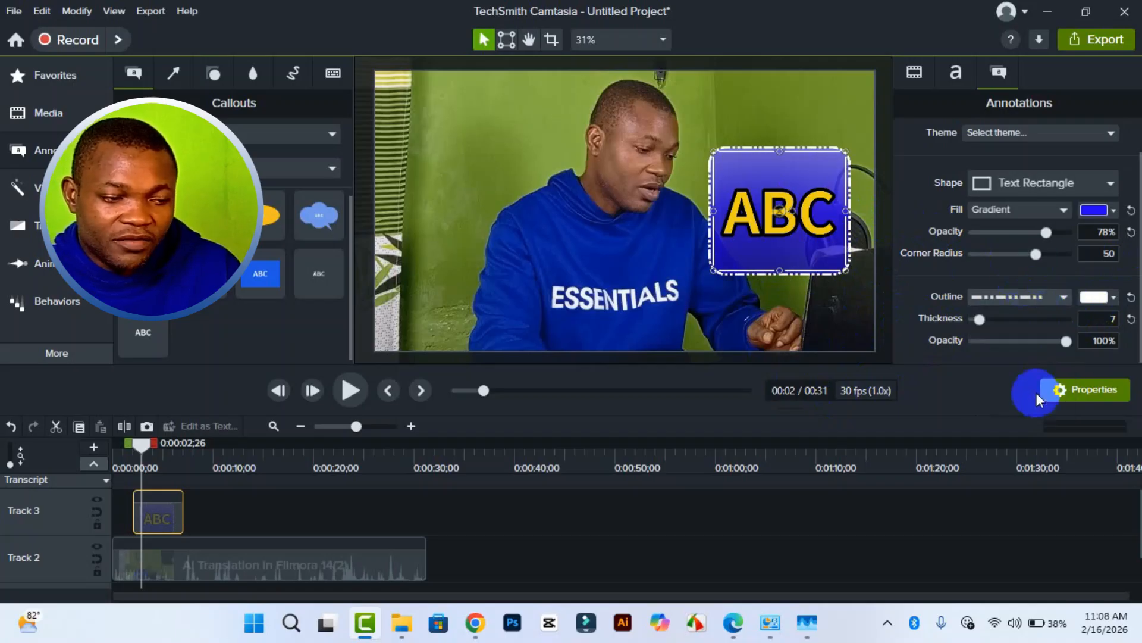
Check the outlined callout while it is deselected, and set its outline opacity to 79%
{"action": "left_click", "coordinate": [662, 300]}
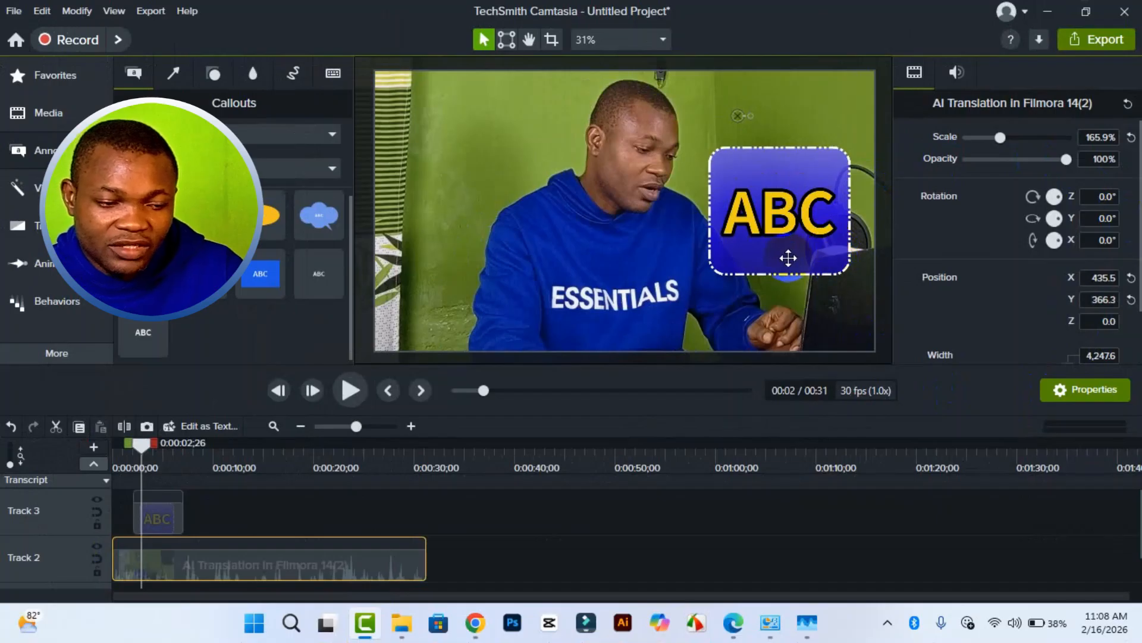
{"action": "left_click", "coordinate": [789, 258]}
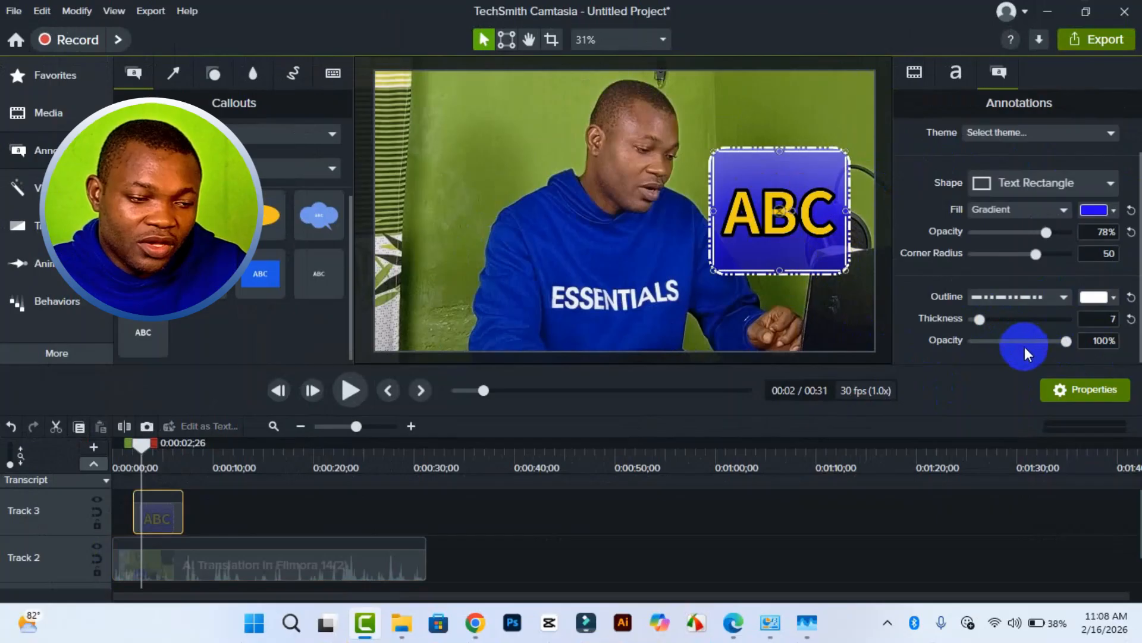
{"action": "left_click_drag", "start_coordinate": [1064, 341], "coordinate": [1046, 343]}
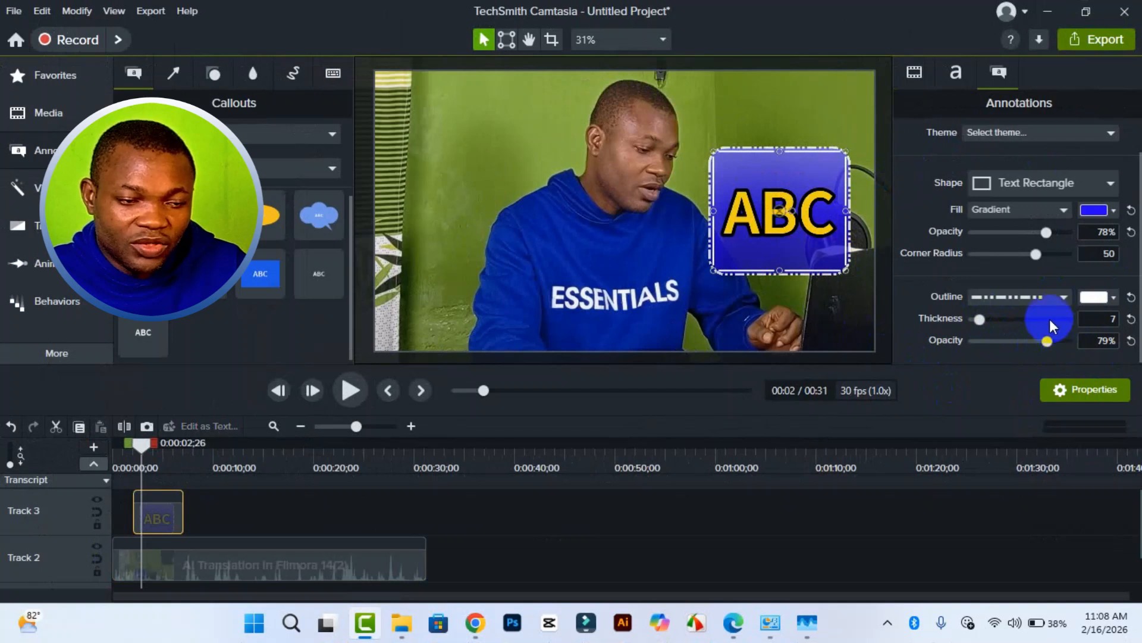
Try the Speech Bubble 1 and Thought Bubble 1 shapes on the callout
{"action": "scroll", "coordinate": [1084, 268], "scroll_direction": "up", "scroll_amount": 2}
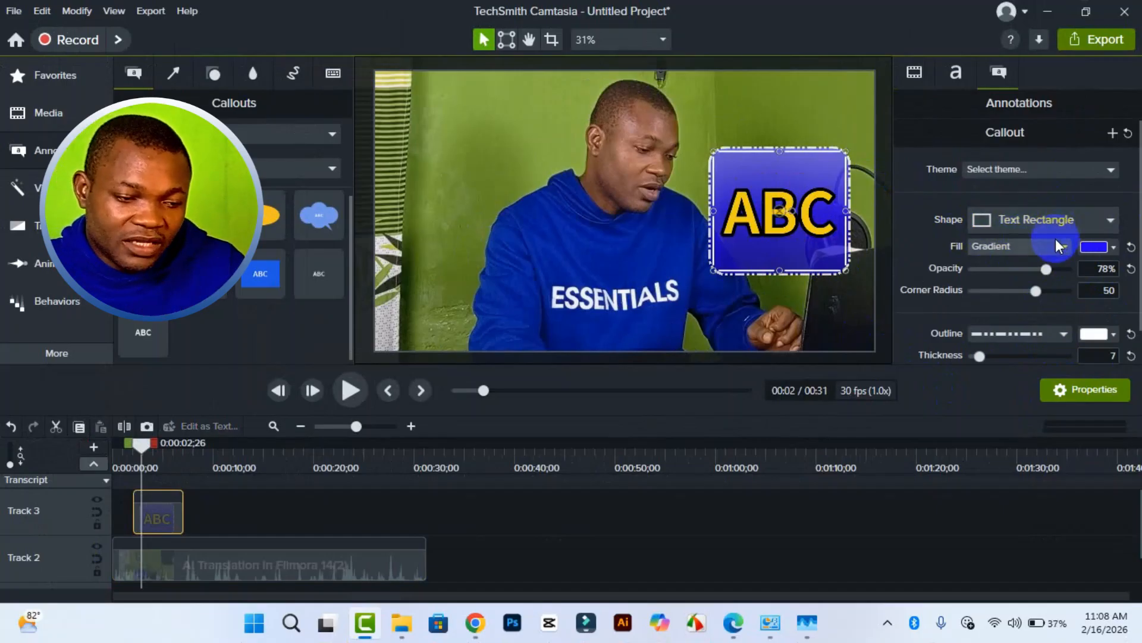
{"action": "left_click", "coordinate": [1106, 223]}
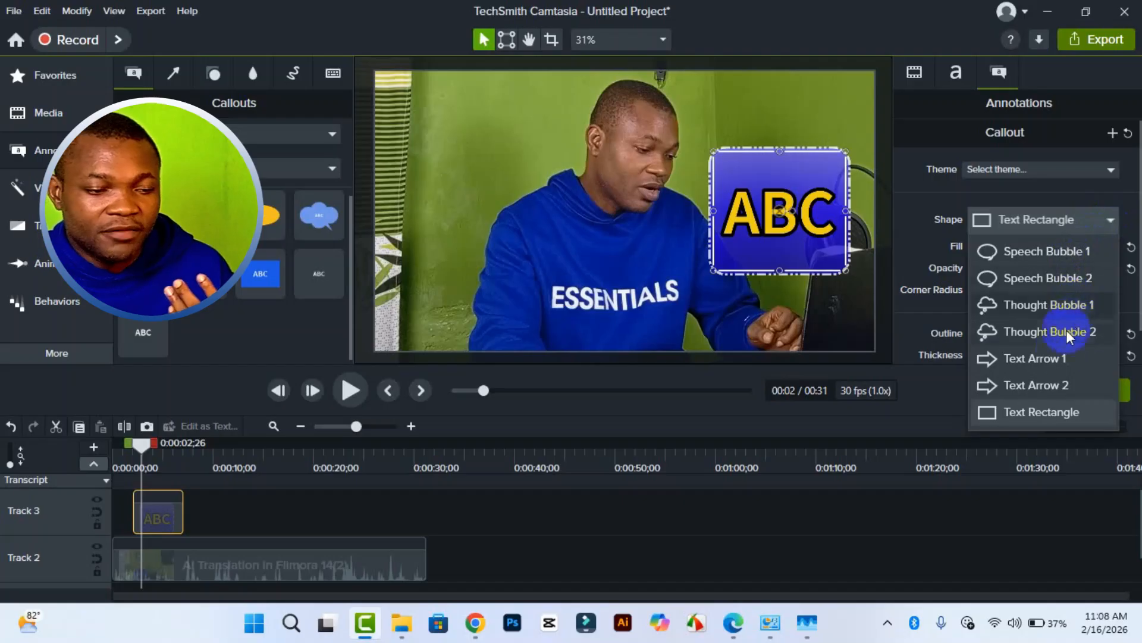
{"action": "left_click", "coordinate": [1038, 258]}
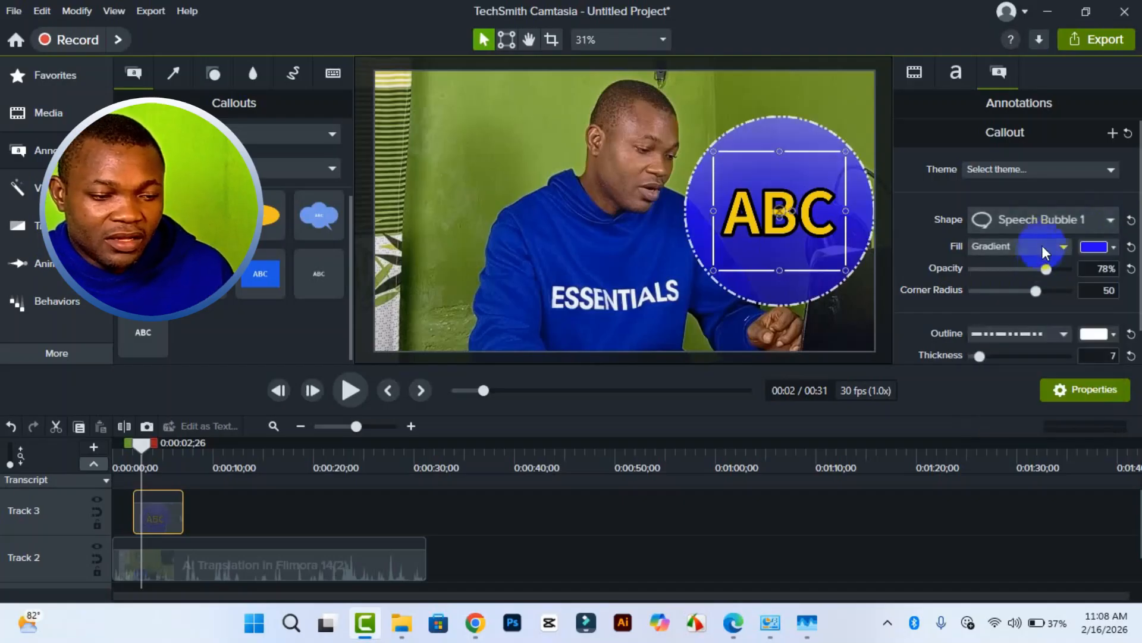
{"action": "left_click", "coordinate": [1058, 226]}
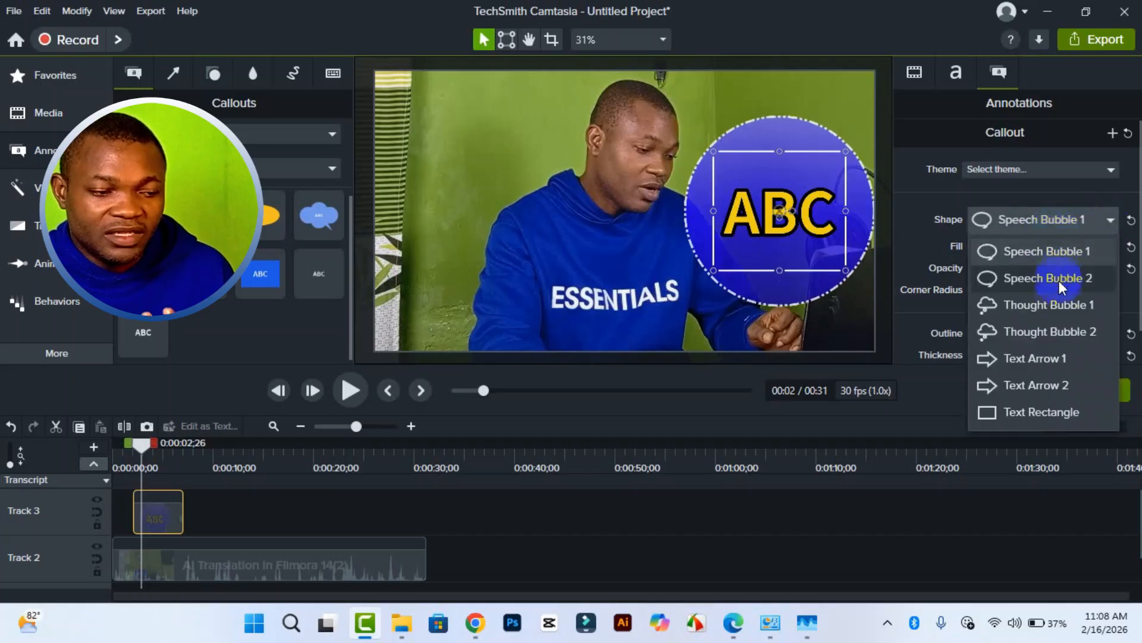
{"action": "left_click", "coordinate": [1063, 306]}
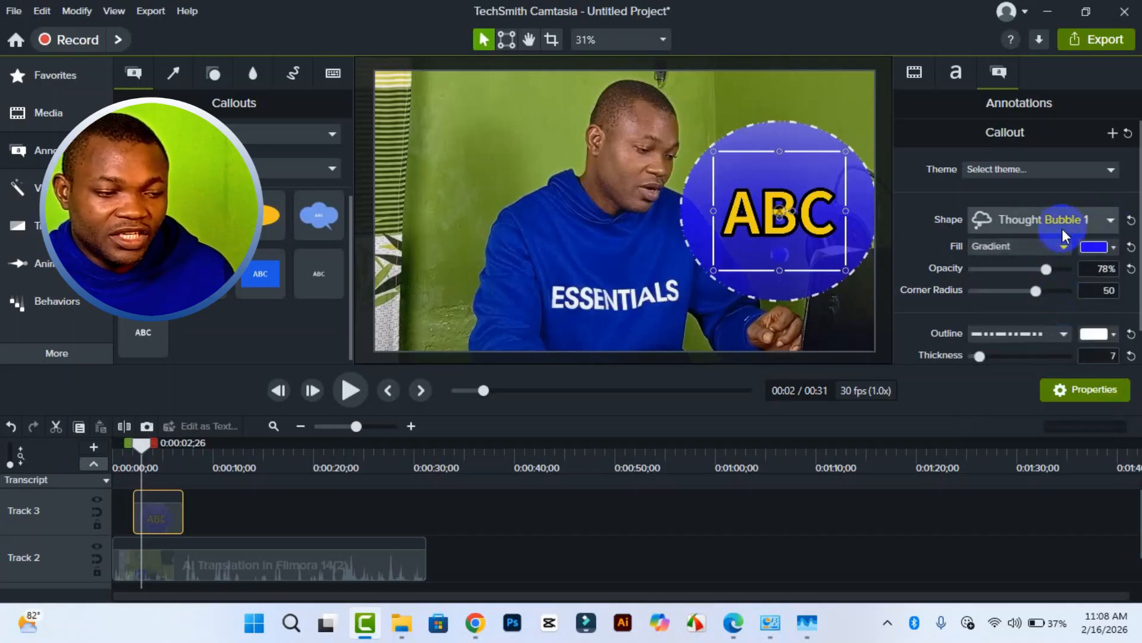
{"action": "left_click", "coordinate": [829, 337]}
{"action": "left_click", "coordinate": [843, 239]}
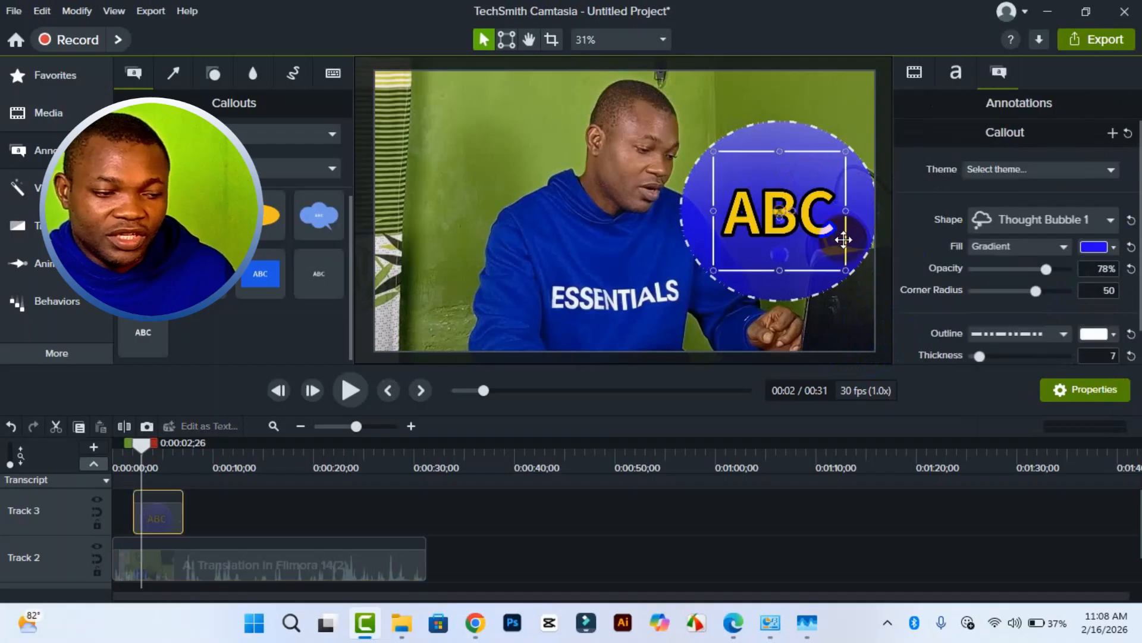
Try the Text Arrow 1 and Text Arrow 2 shapes on the callout
{"action": "left_click", "coordinate": [1080, 220]}
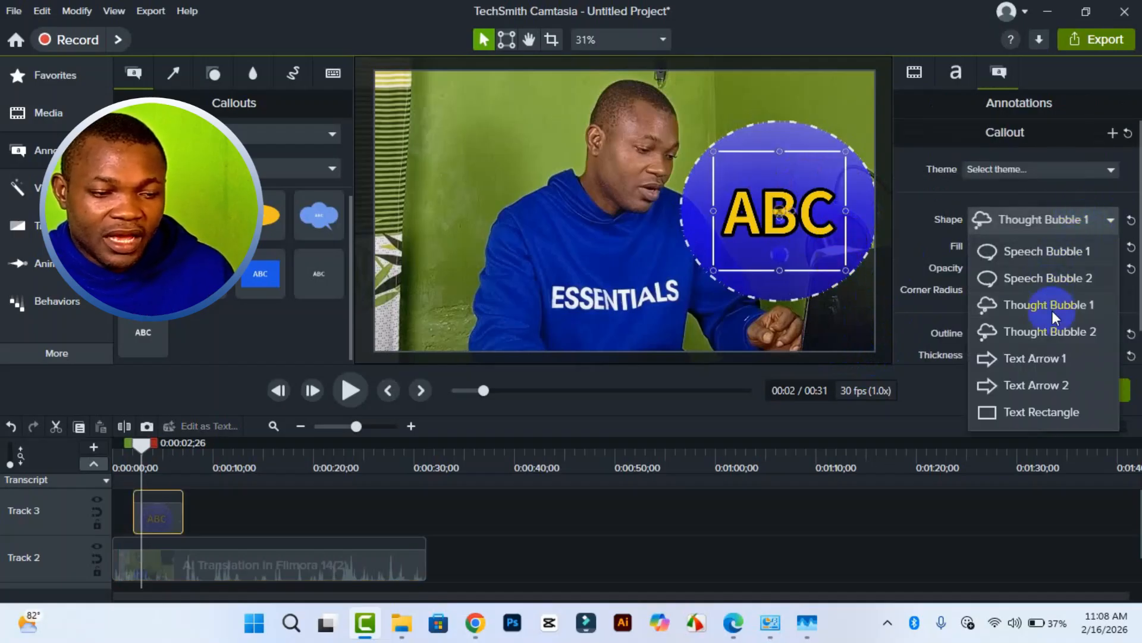
{"action": "left_click", "coordinate": [1060, 357]}
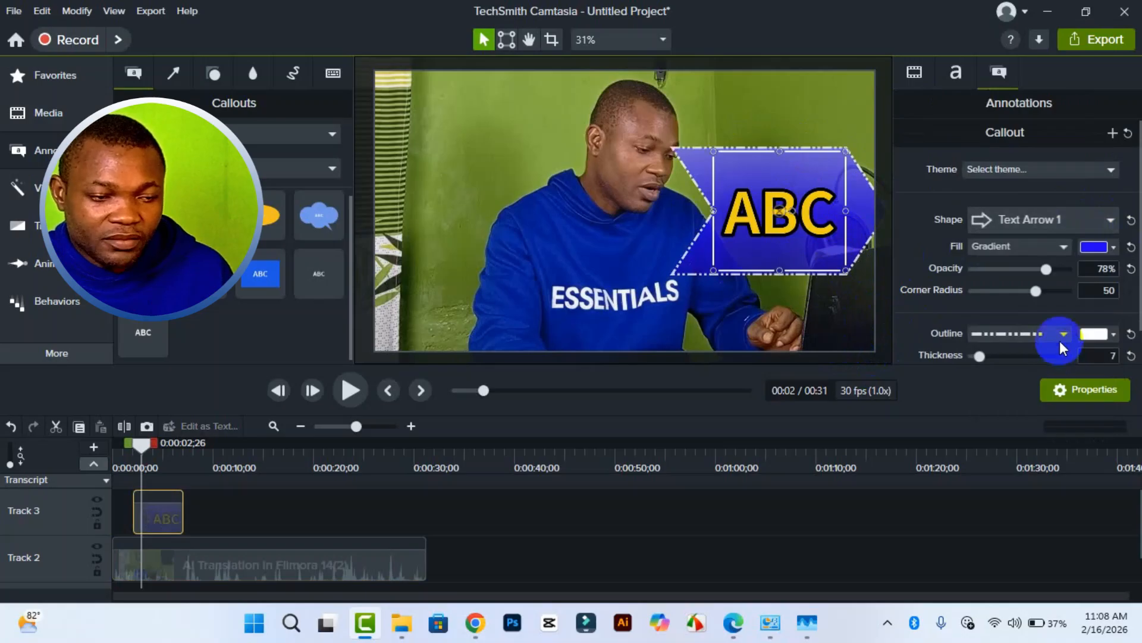
{"action": "left_click", "coordinate": [1052, 249]}
{"action": "left_click", "coordinate": [1059, 226]}
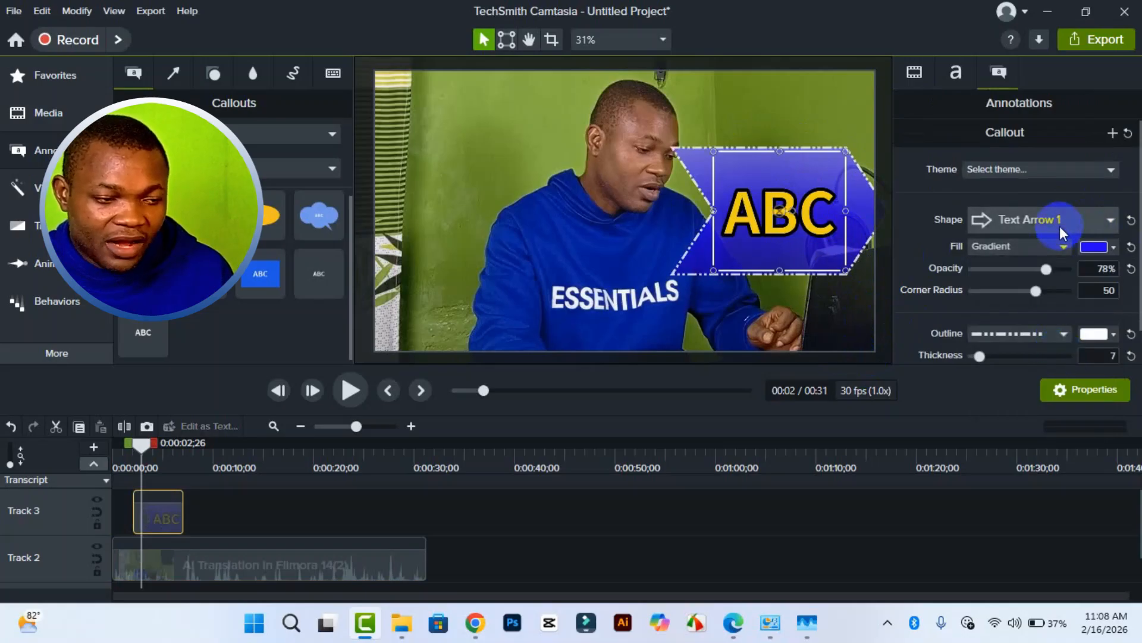
{"action": "left_click", "coordinate": [1061, 226]}
{"action": "left_click", "coordinate": [1063, 384]}
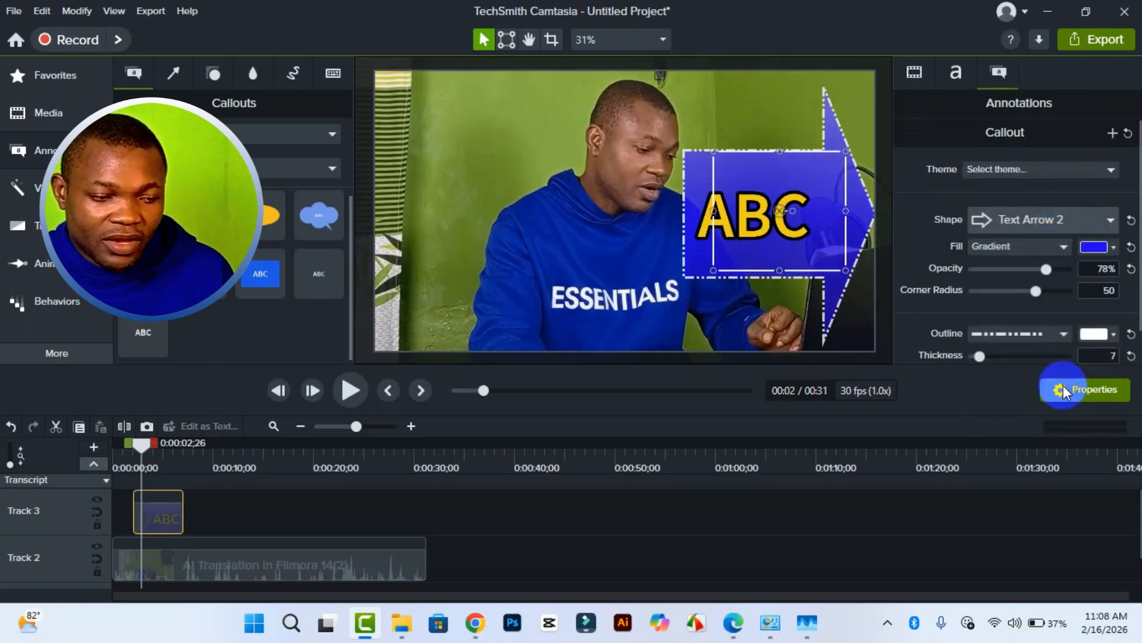
Try the Thought Bubble 2 shape on the callout and restore the Text Rectangle shape
{"action": "left_click", "coordinate": [1054, 223]}
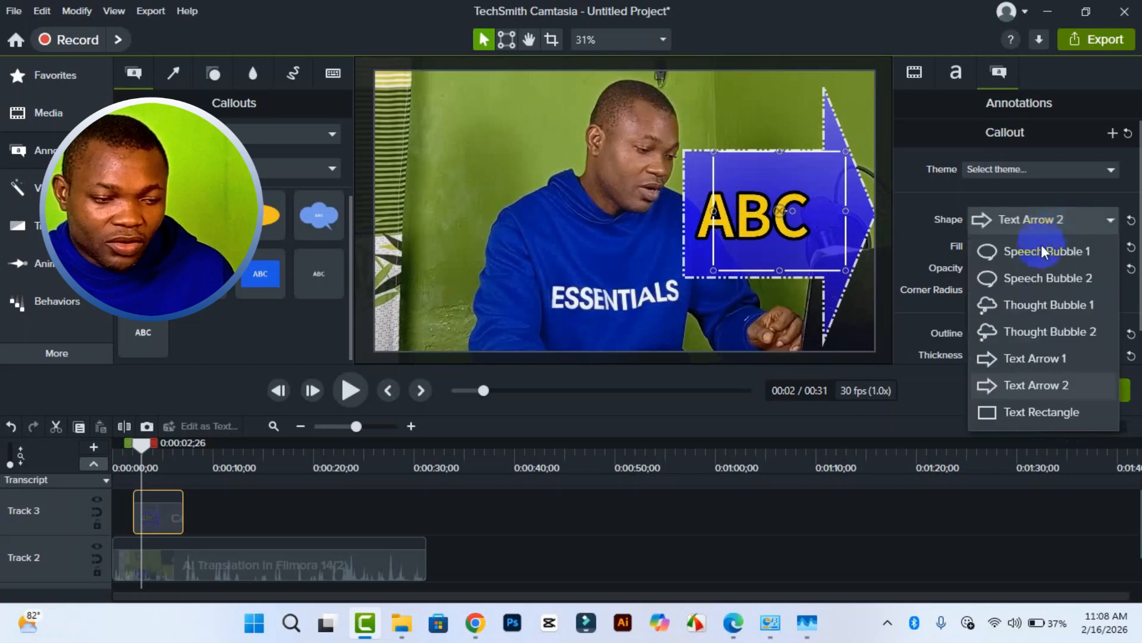
{"action": "left_click", "coordinate": [1031, 330]}
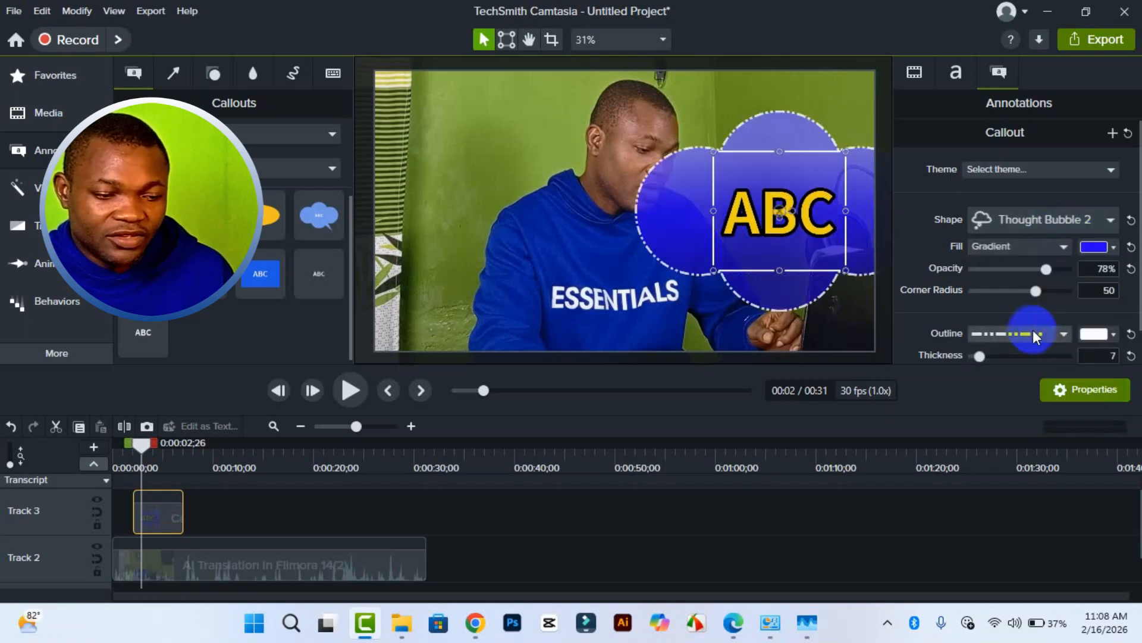
{"action": "left_click", "coordinate": [1049, 220]}
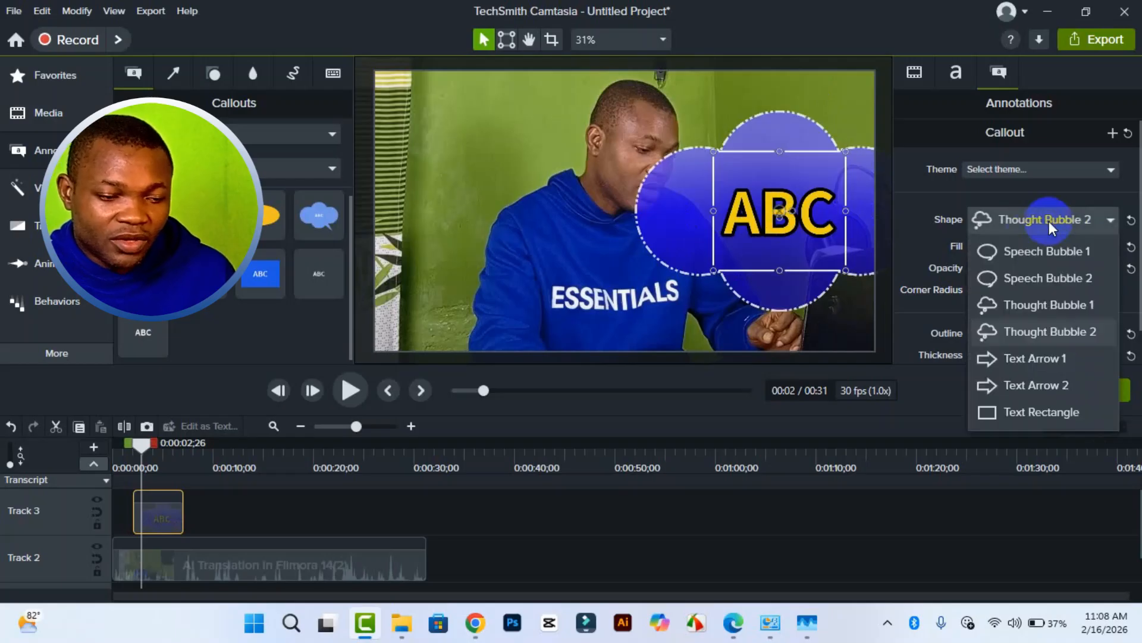
{"action": "left_click", "coordinate": [1046, 411]}
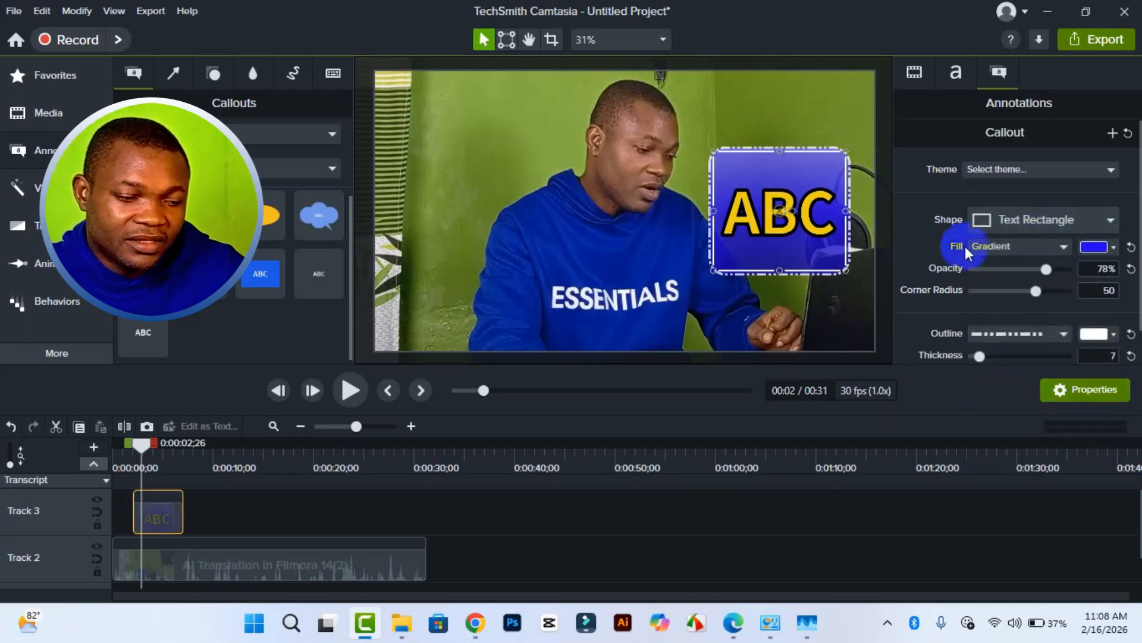
{"action": "scroll", "coordinate": [1020, 238], "scroll_direction": "down", "scroll_amount": 1}
{"action": "scroll", "coordinate": [1026, 292], "scroll_direction": "up", "scroll_amount": 1}
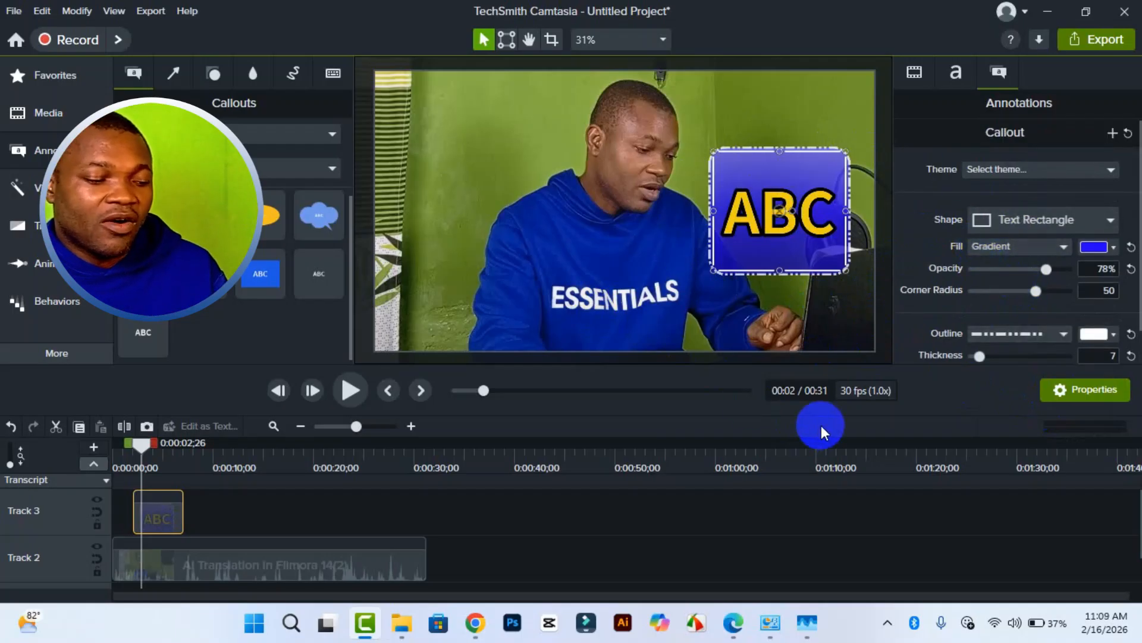
{"action": "left_click", "coordinate": [299, 554]}
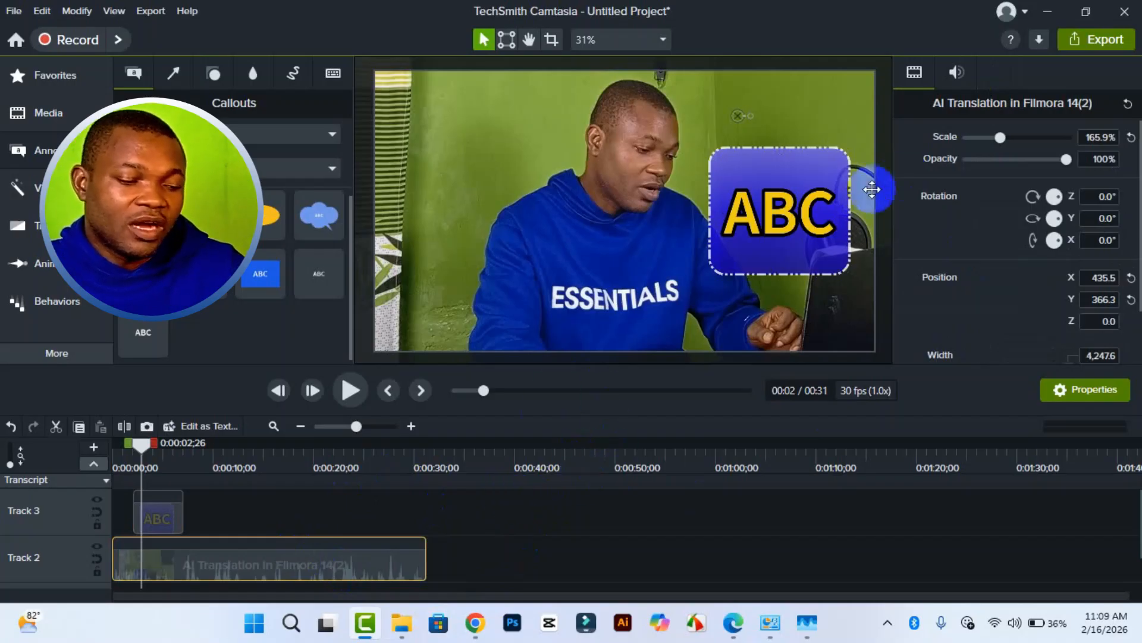
{"action": "left_click", "coordinate": [785, 211]}
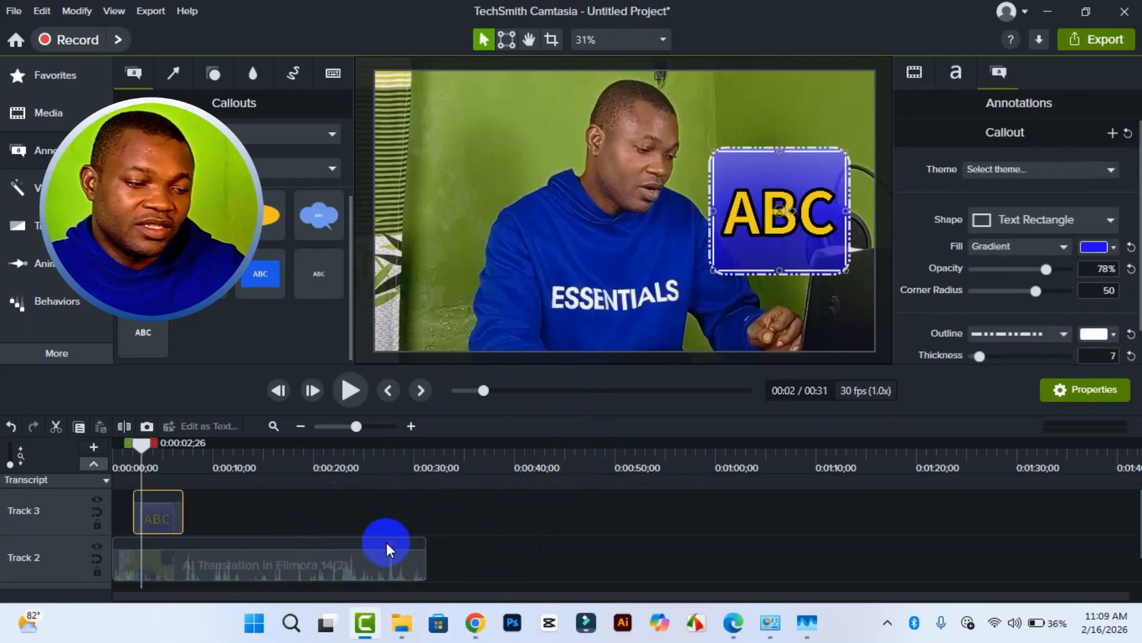
{"action": "left_click", "coordinate": [351, 551]}
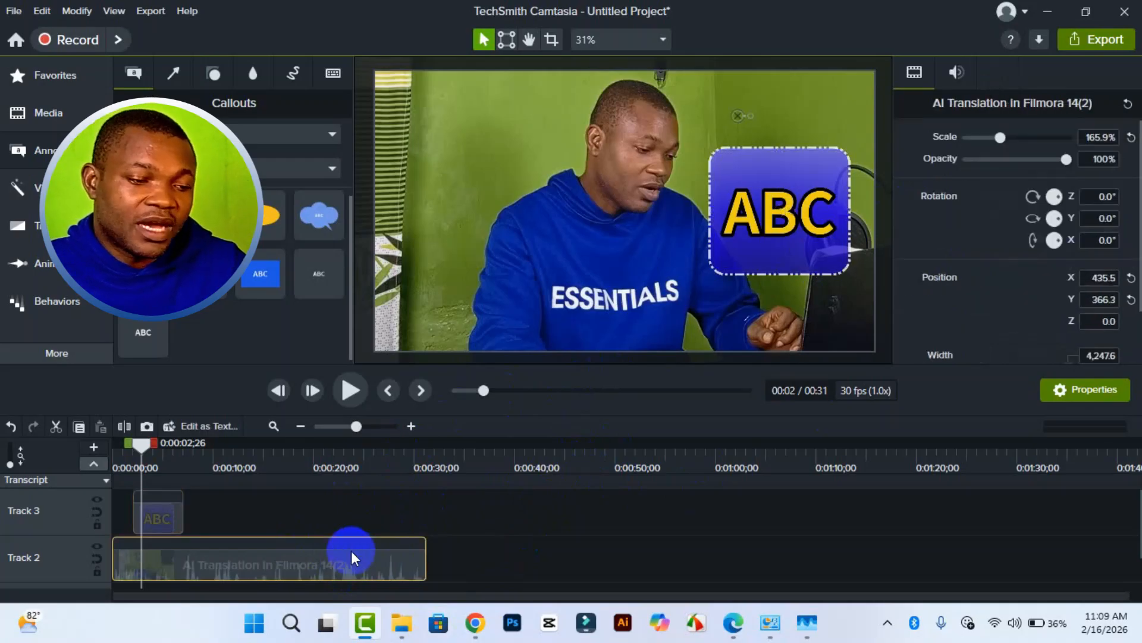